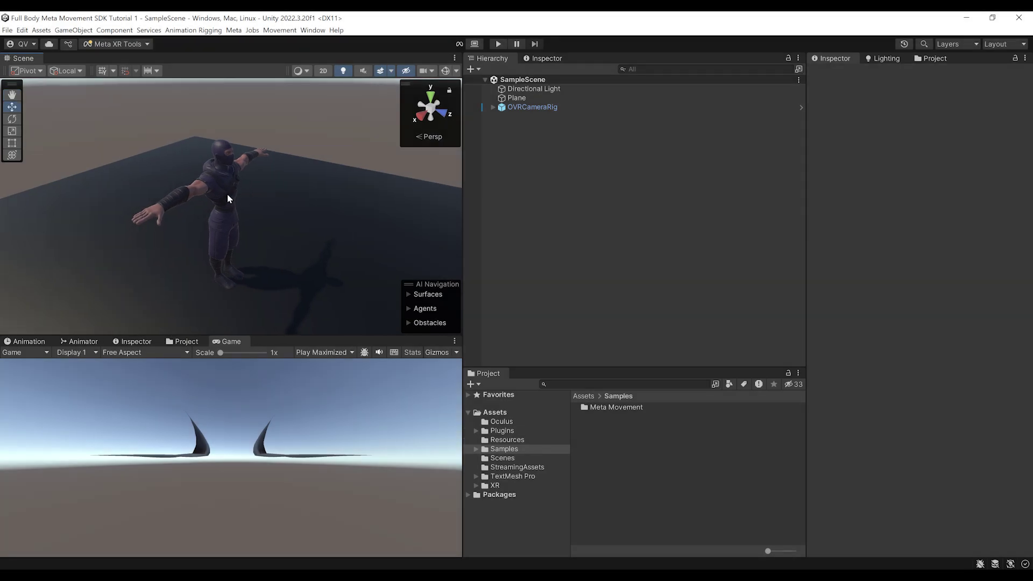
Step: Orbit the Scene view to frame the ninja avatar closely
scroll(238, 212, up, 1)
middle_drag(238, 217, 234, 220)
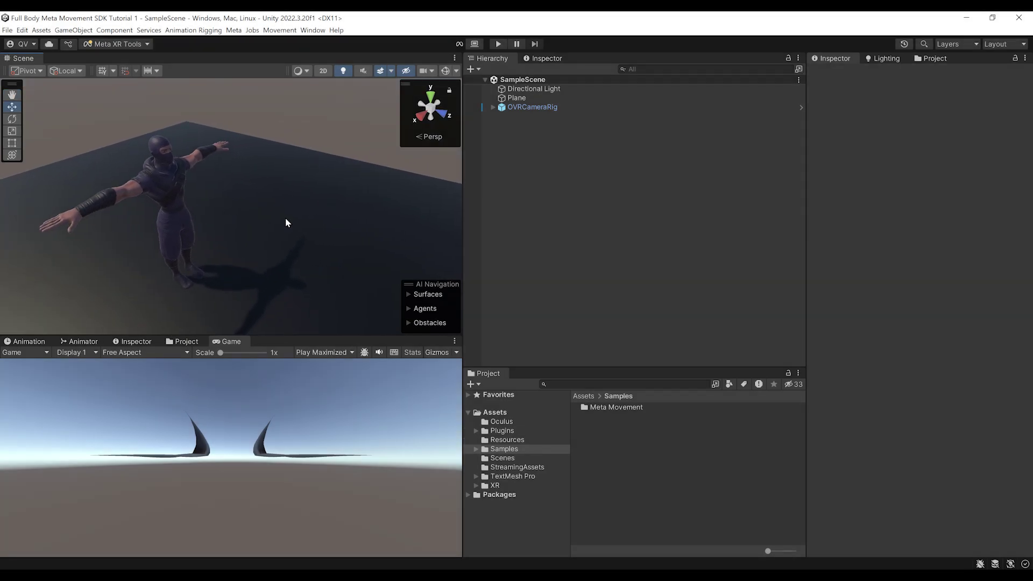
right_drag(314, 195, 212, 201)
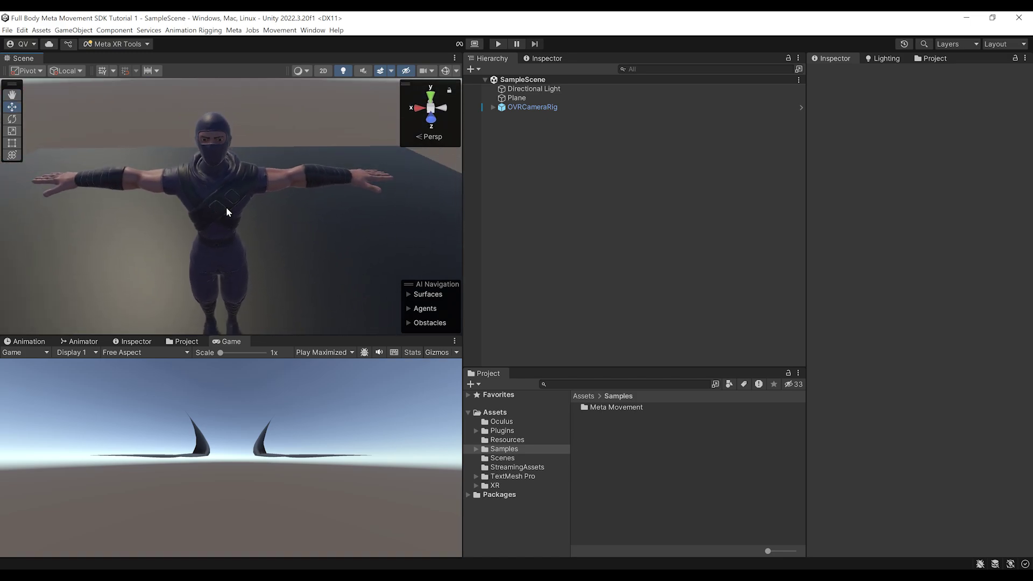
Step: Select Ch24_nonPBR under OVRCameraRig and review its Full Body Retargeting Layer components
click(493, 107)
click(537, 135)
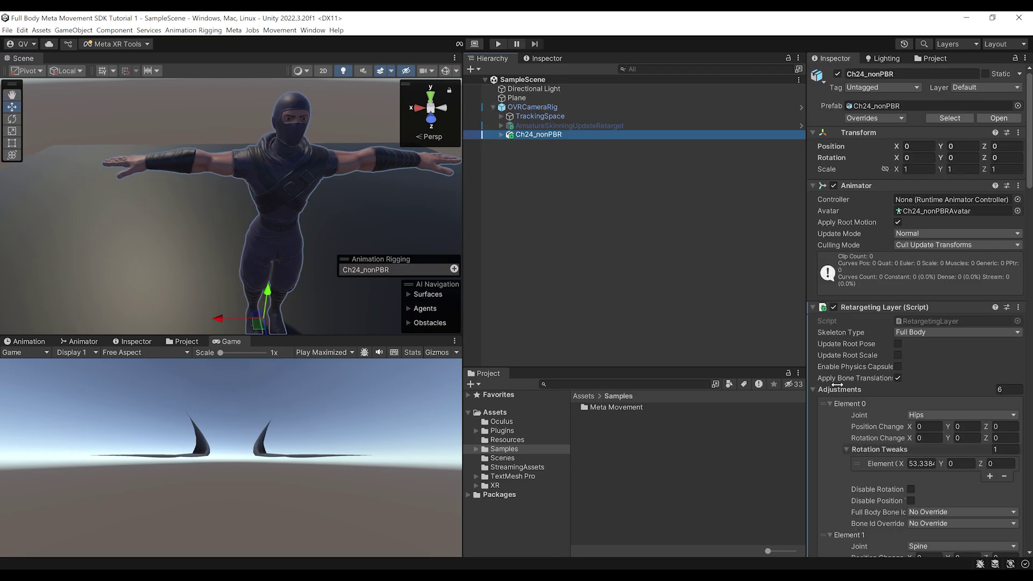
scroll(930, 177, down, 5)
scroll(874, 337, up, 5)
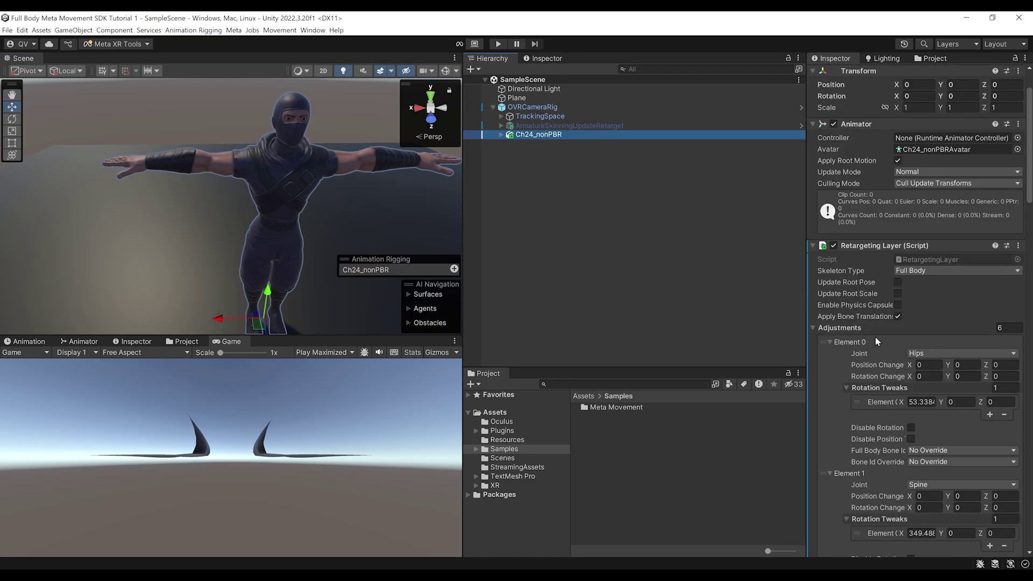
alt+drag(169, 192, 271, 212)
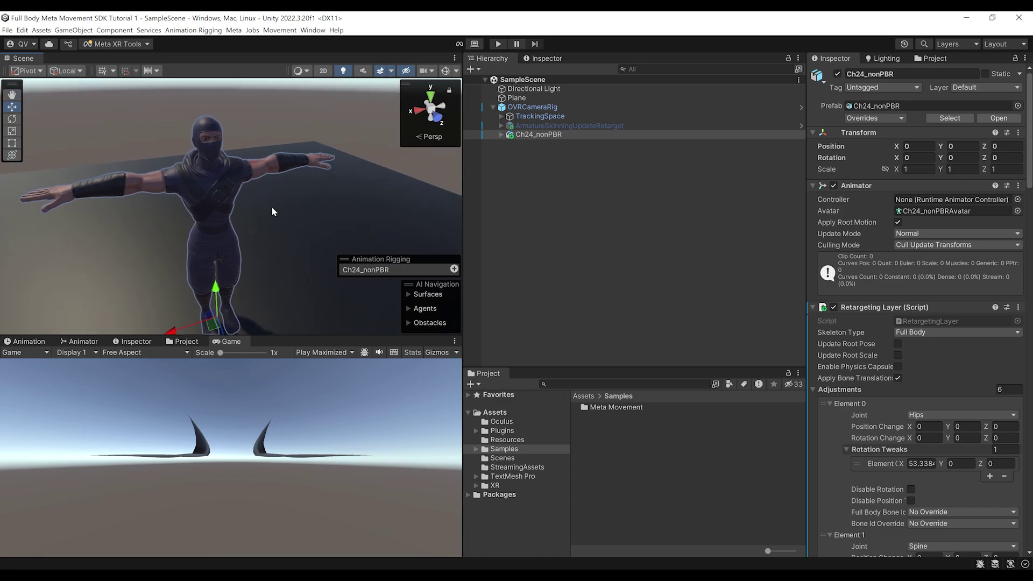
alt+drag(189, 203, 231, 229)
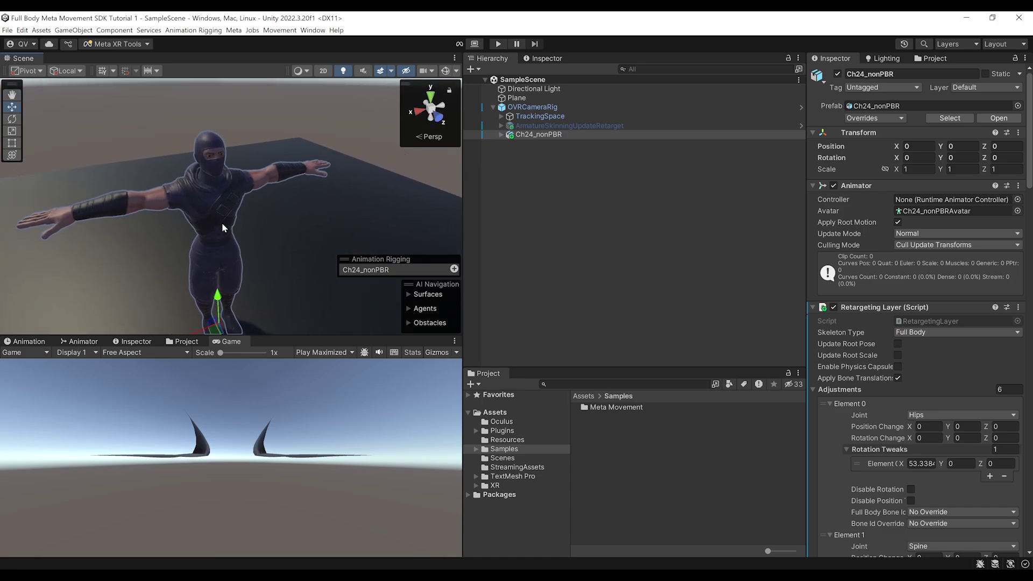
Step: Import the Example Scenes sample of Meta XR Interaction SDK from the Package Manager
click(313, 30)
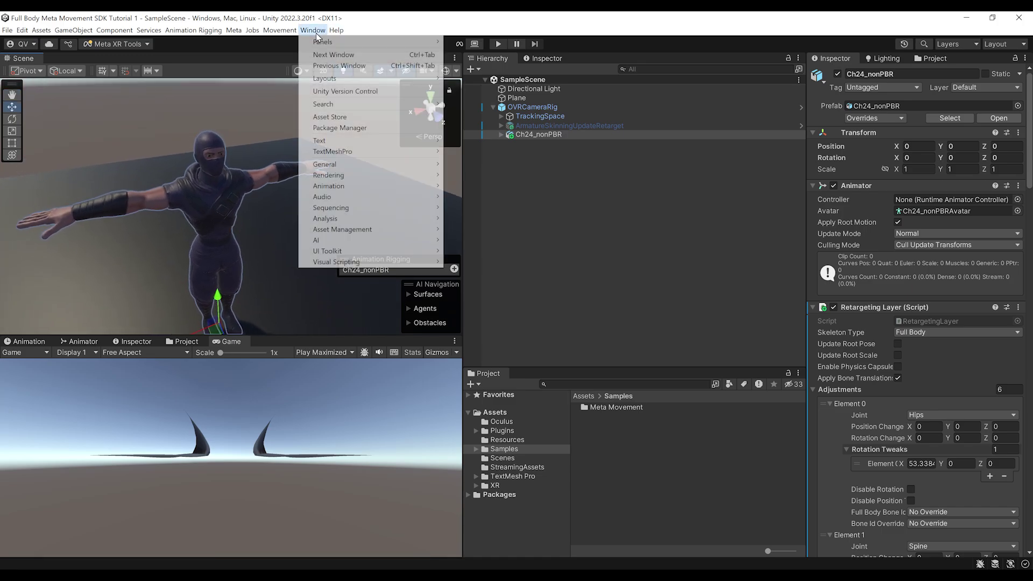
click(340, 127)
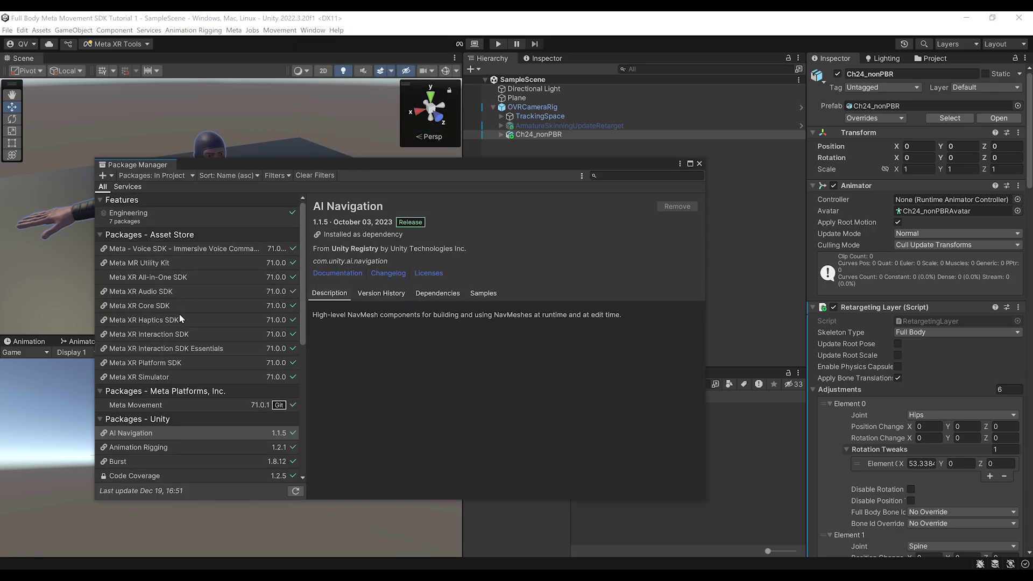
click(147, 335)
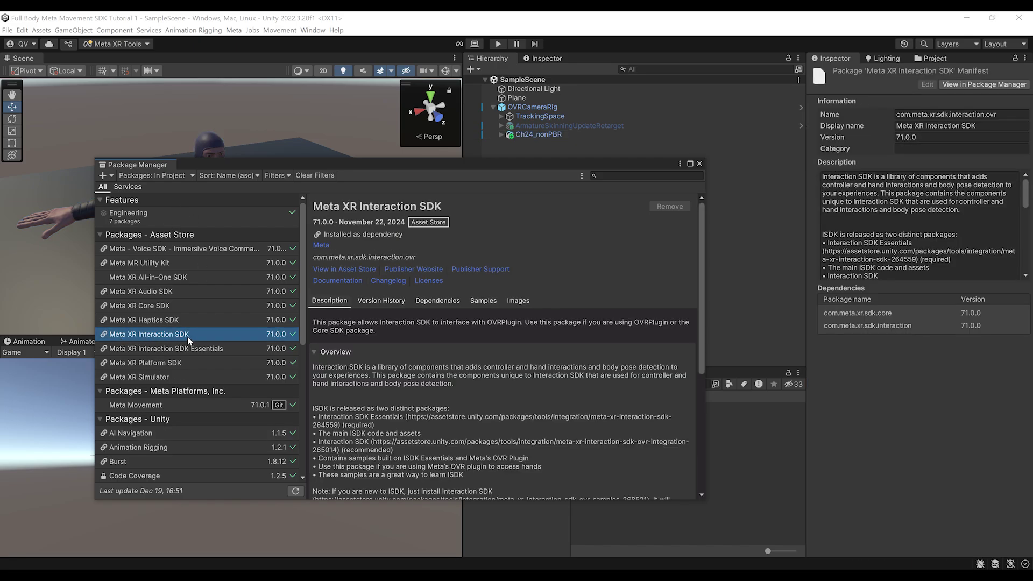
click(492, 303)
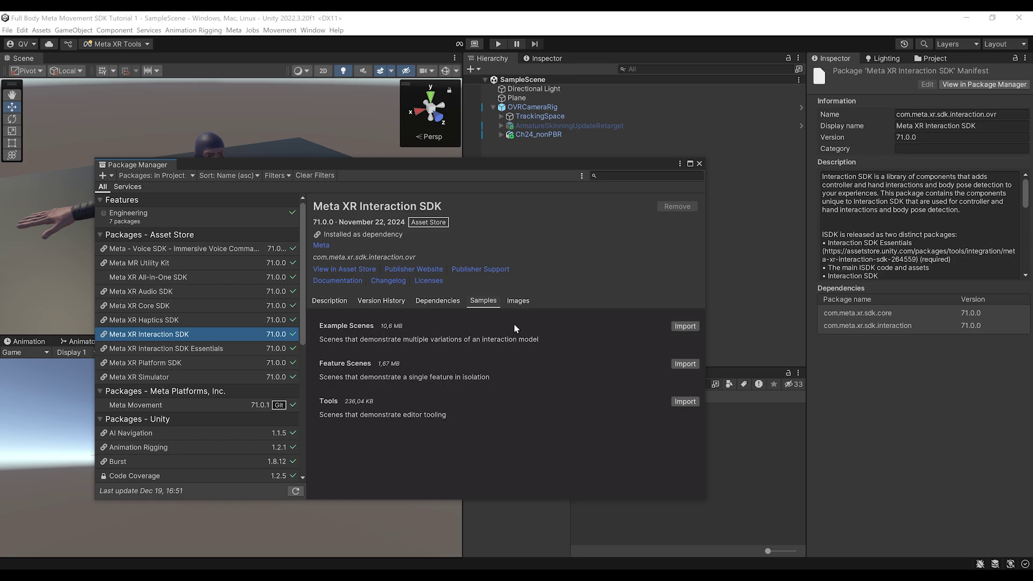
click(685, 326)
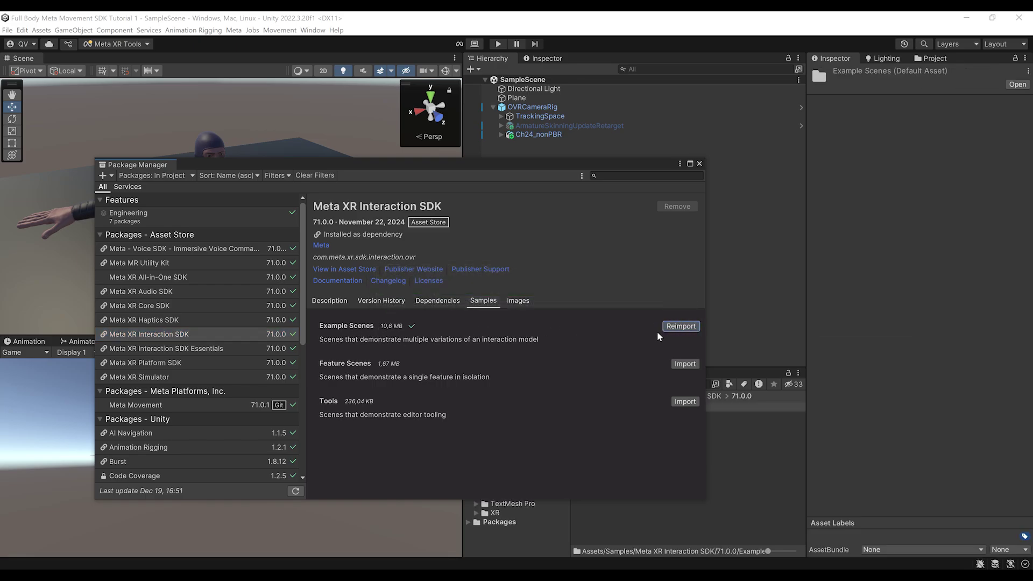
click(699, 164)
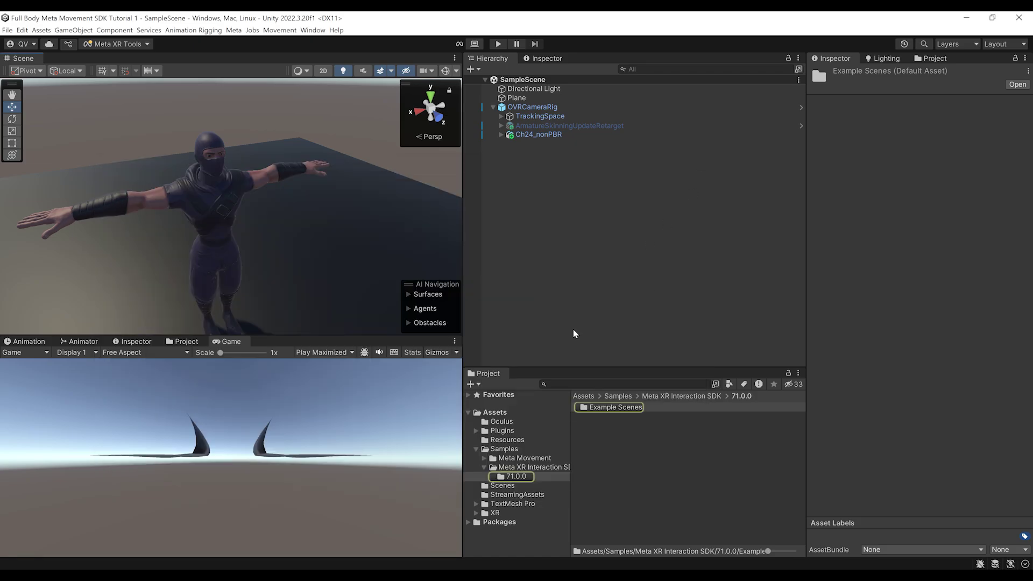
Step: Open the HandGrabExamples scene from Samples/Meta XR Interaction SDK/71.0.0/Example Scenes
click(504, 450)
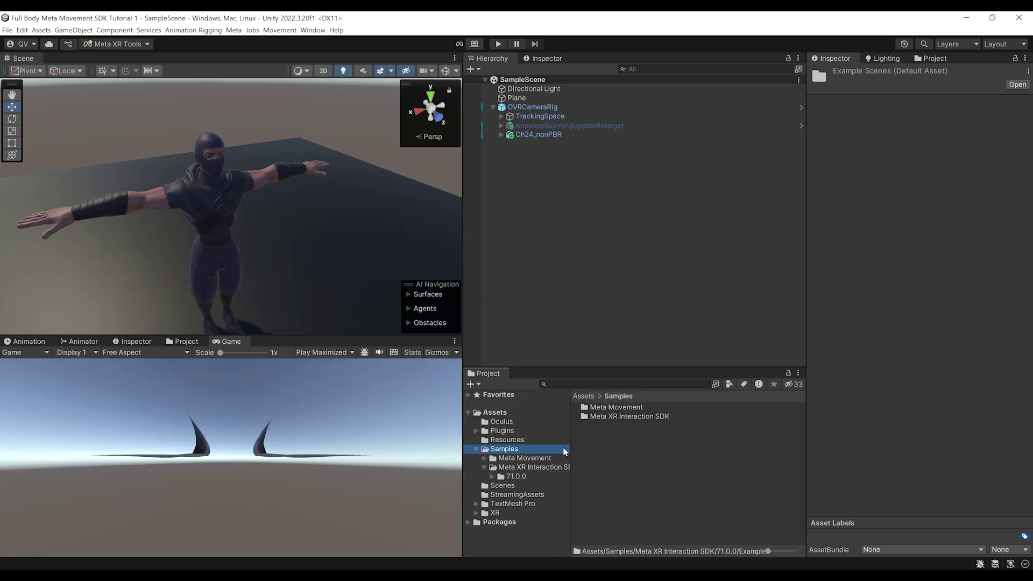
double_click(609, 417)
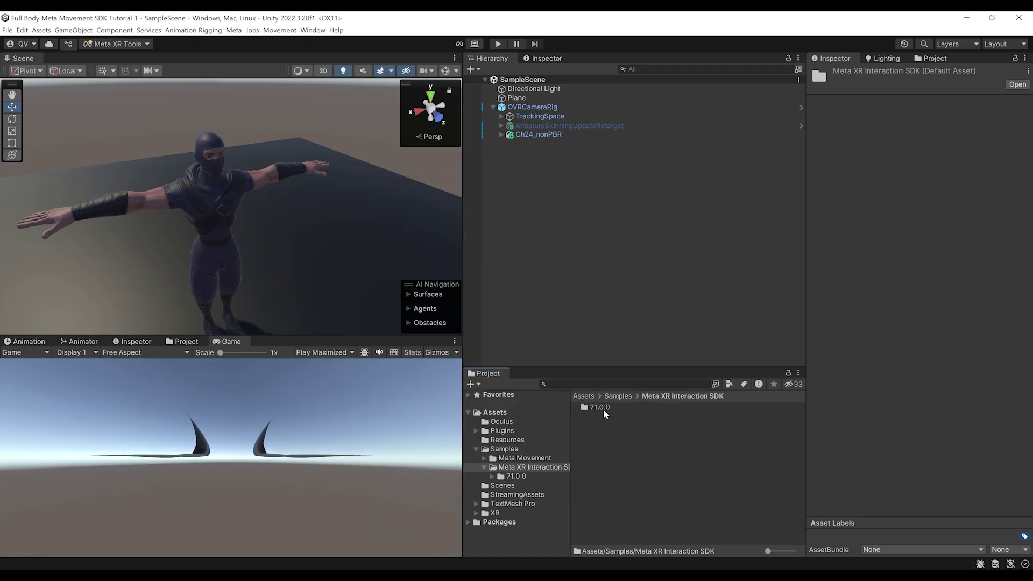
double_click(600, 408)
double_click(604, 408)
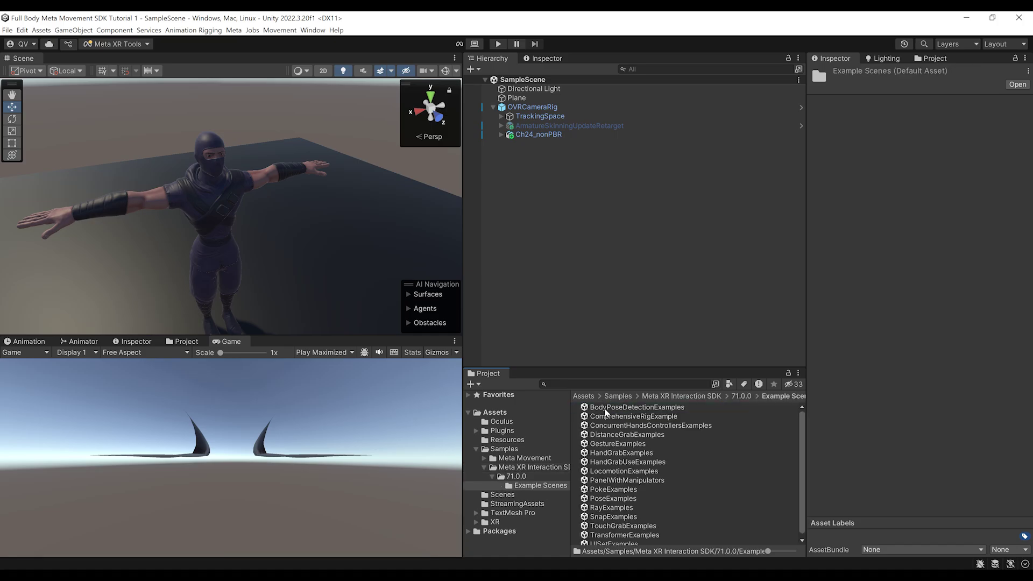
drag(598, 367, 598, 225)
click(620, 310)
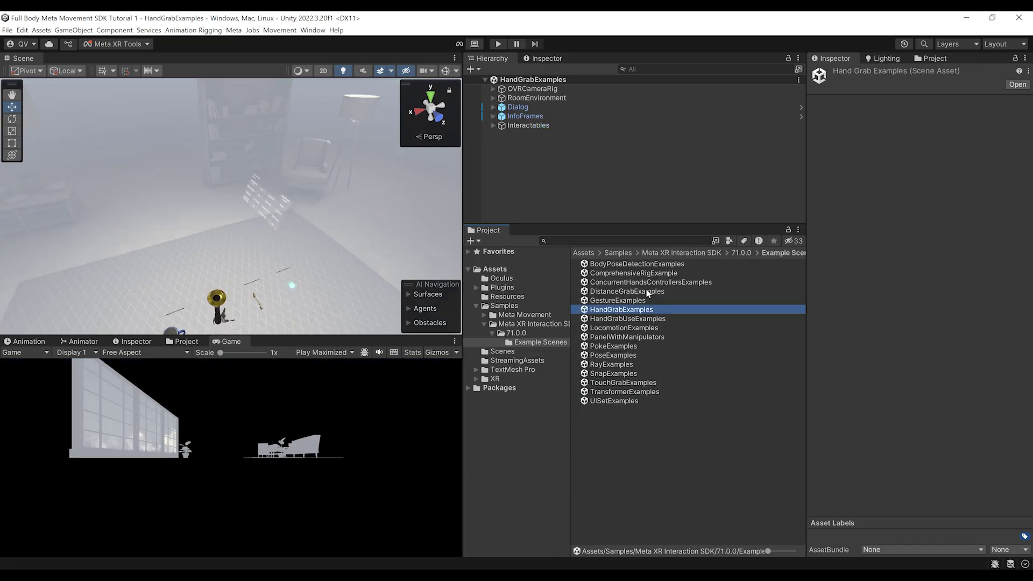
key(w)
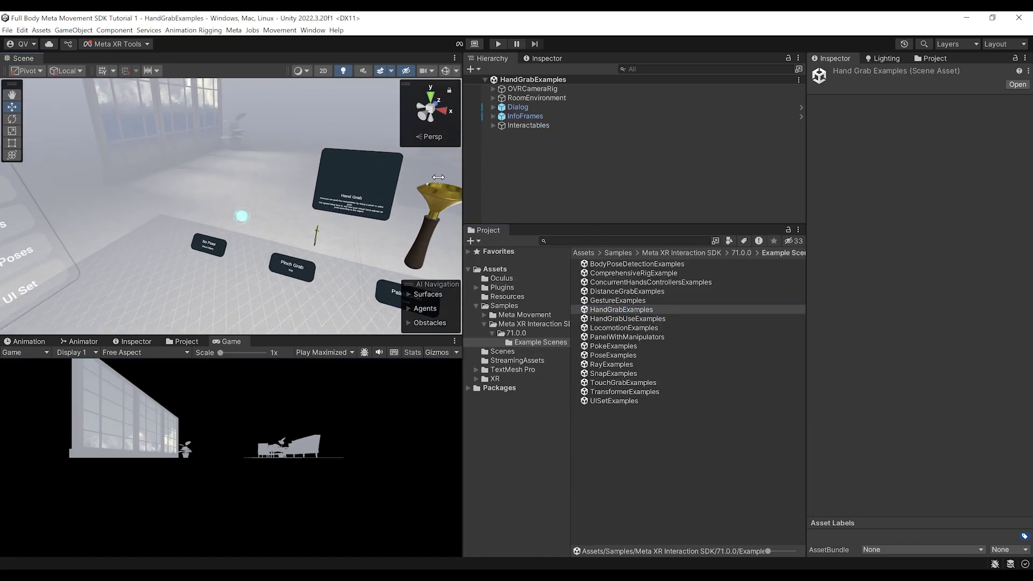
Step: Inspect OVRCameraRig, OVRInteraction, OVRControllerDrivenHands and OVRHands in the rig hierarchy
click(529, 89)
click(492, 90)
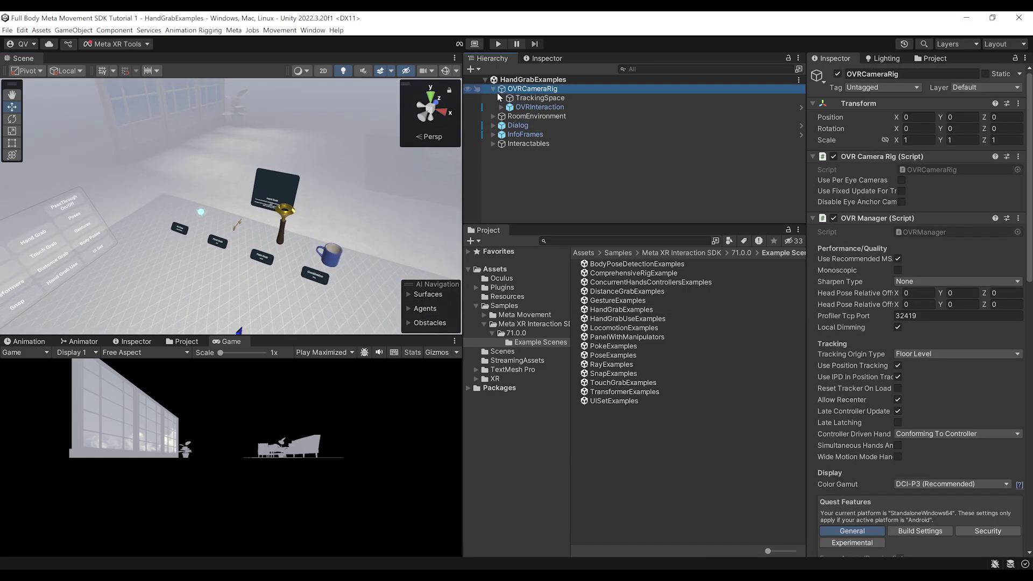
click(533, 108)
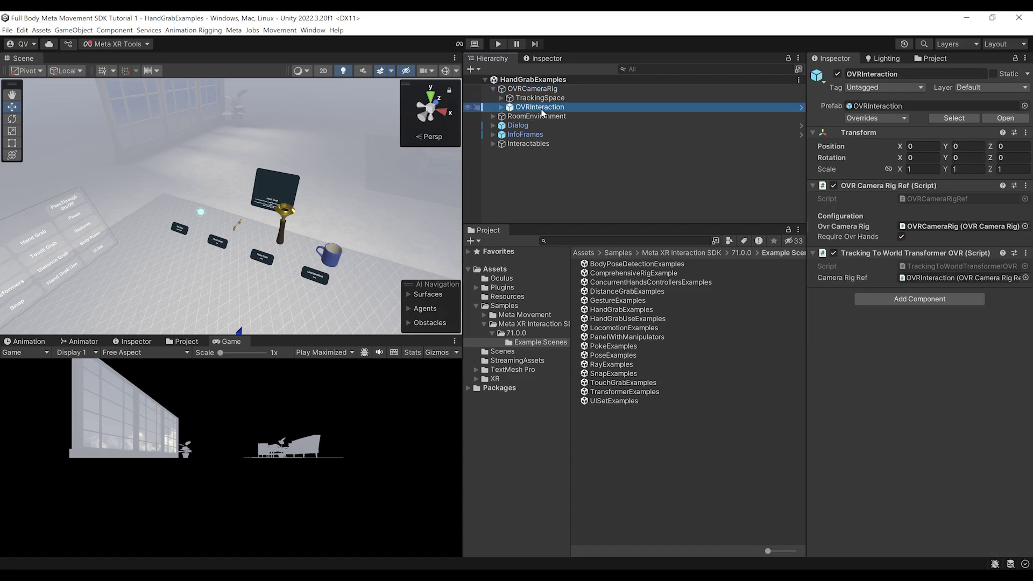
click(502, 108)
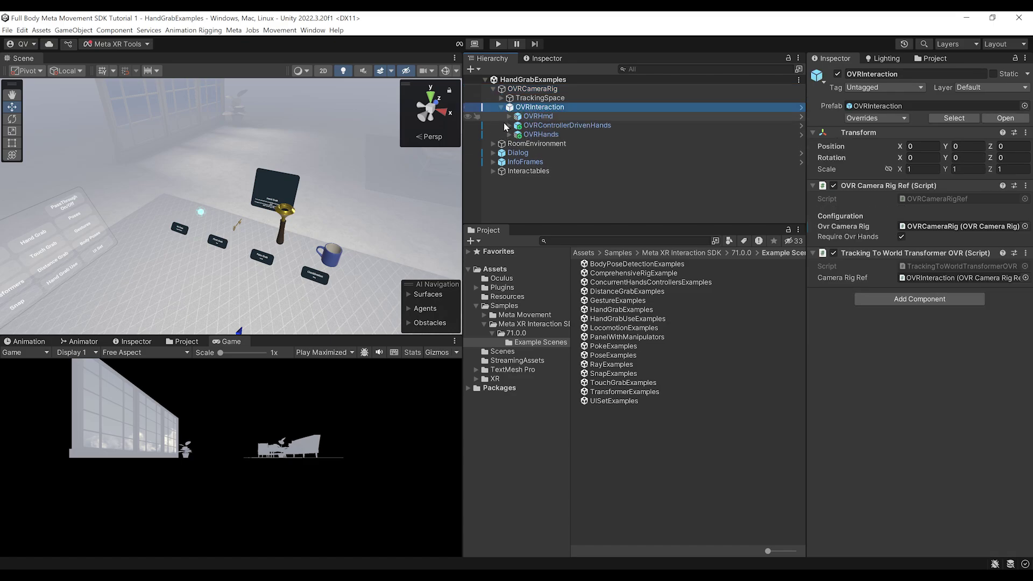
click(574, 126)
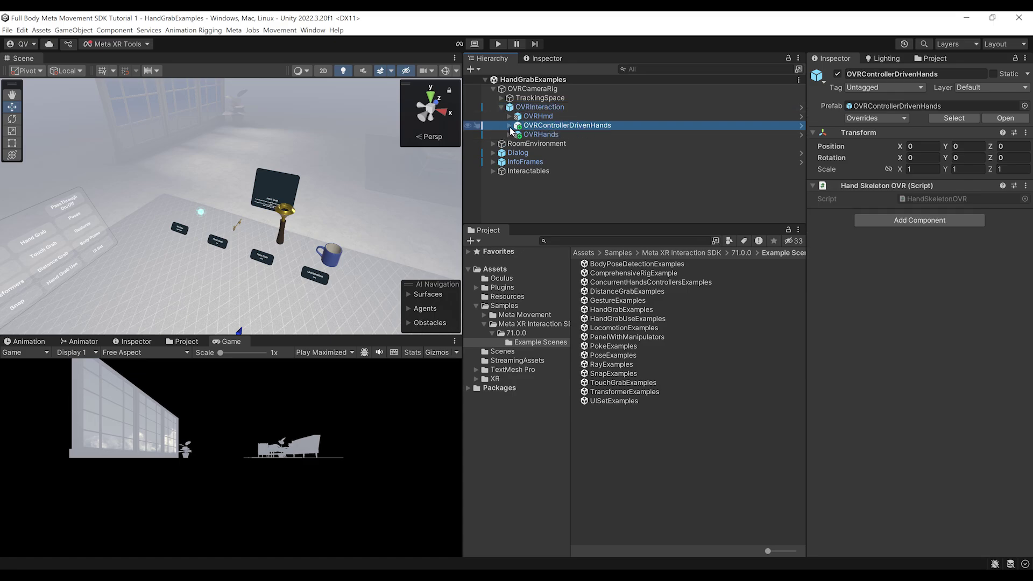
click(548, 137)
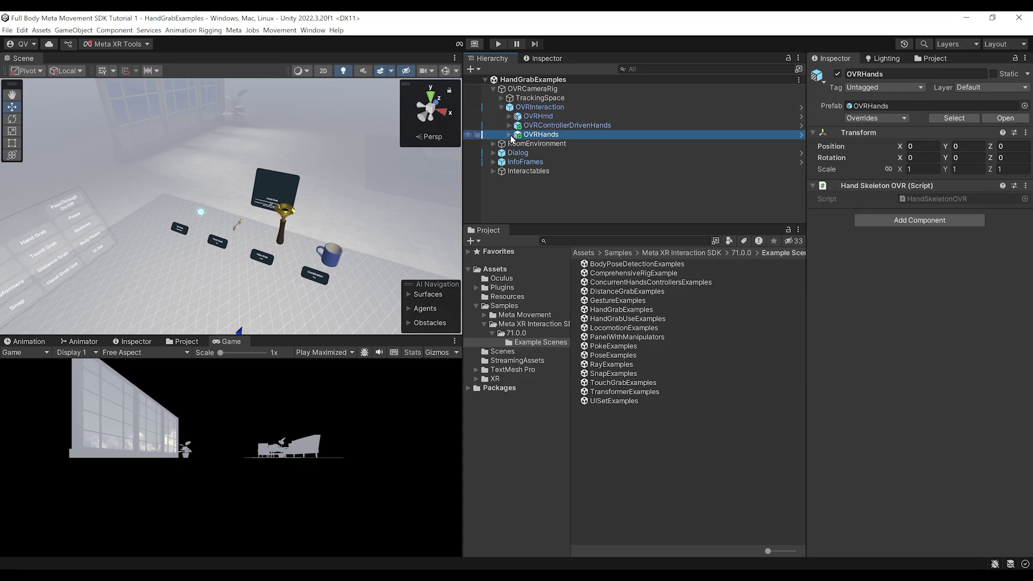
click(509, 135)
click(509, 125)
Step: Inspect the left hand's HandInteractorsLeft group and its poke and grab interactors
click(517, 135)
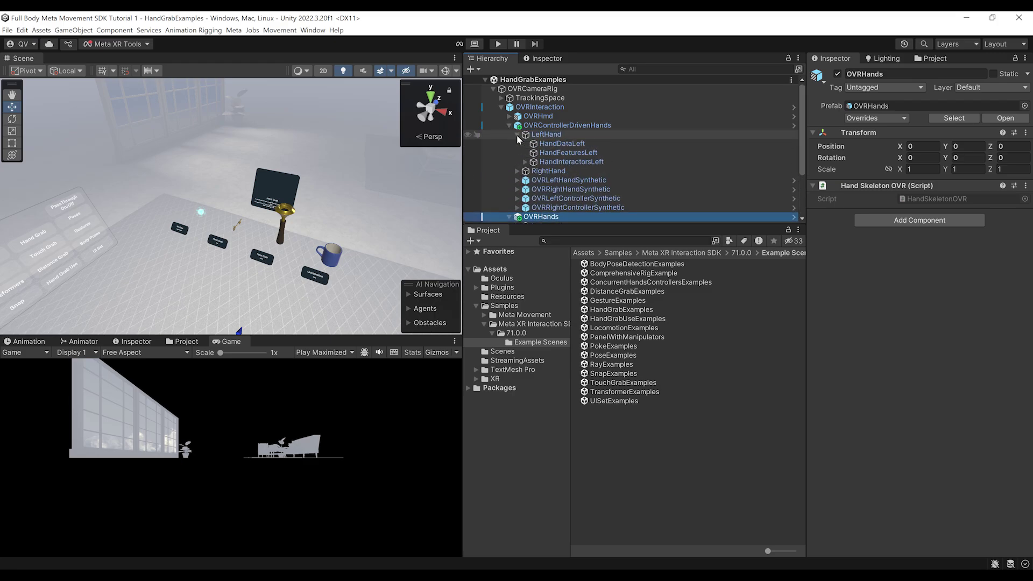
click(570, 162)
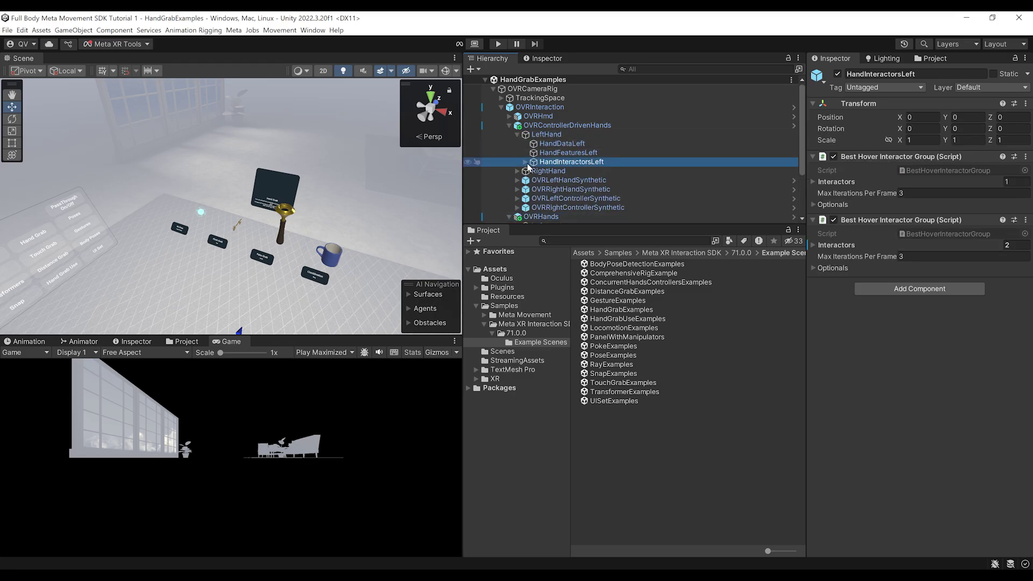
click(526, 163)
click(579, 171)
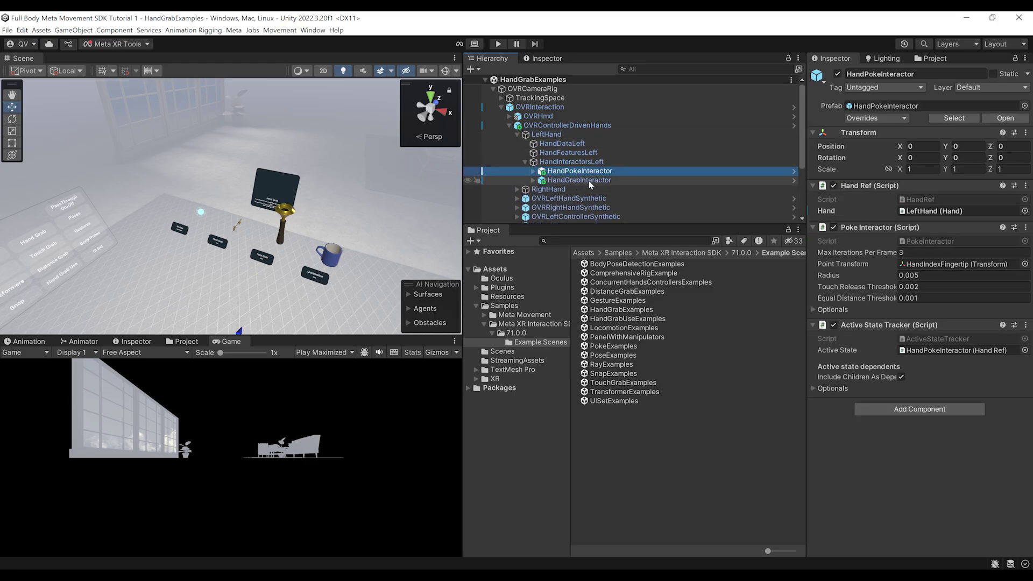
click(586, 180)
Step: Collapse OVRControllerDrivenHands, OVRHands and OVRInteraction, then pan across the room
click(509, 126)
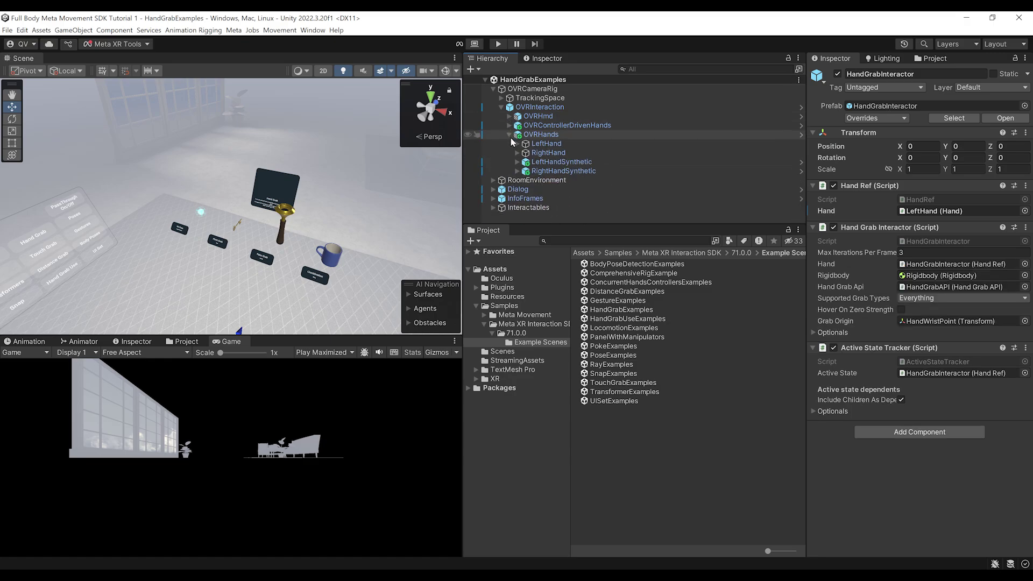
click(509, 134)
click(501, 110)
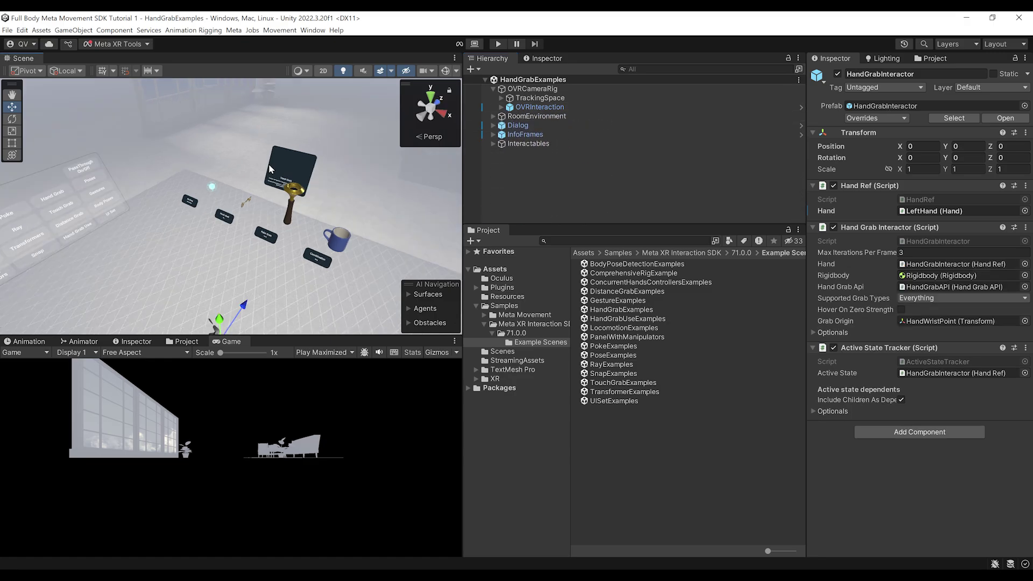
middle_drag(231, 186, 280, 186)
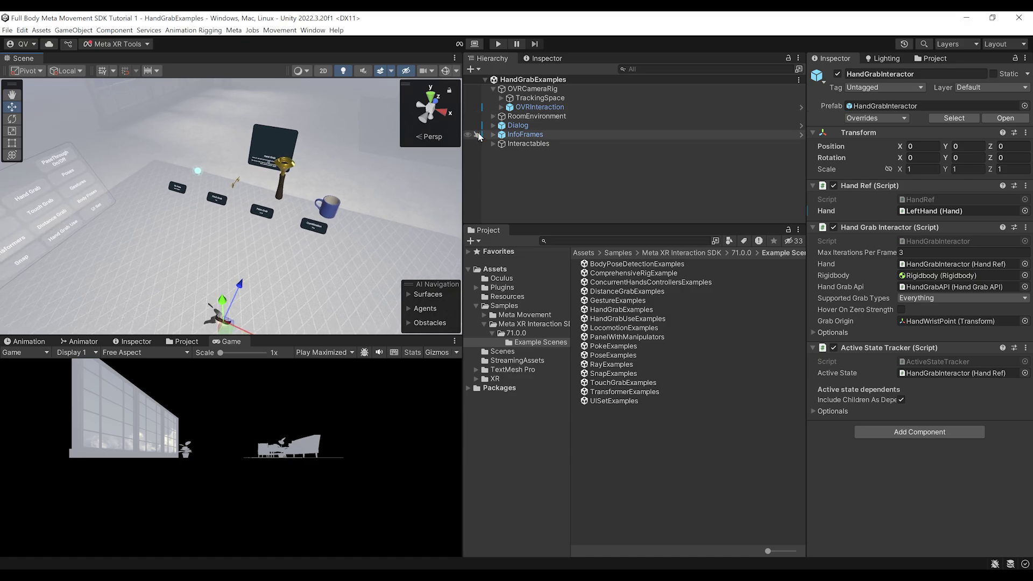
Step: Place the Ch24_nonPBR model from Assets under OVRCameraRig and frame it
mouse_move(285, 226)
middle_down()
mouse_move(288, 243)
mouse_move(278, 234)
middle_up()
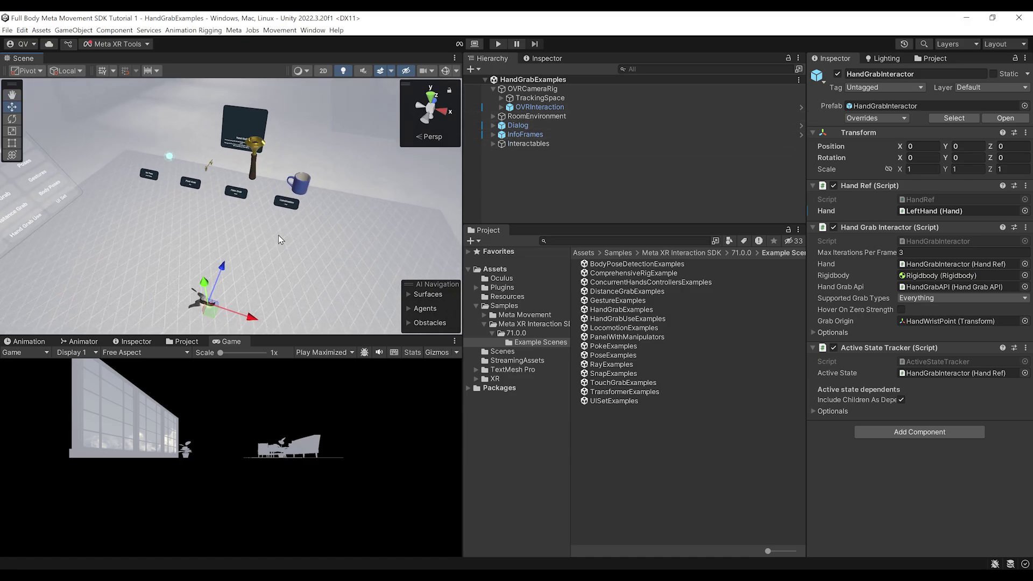
click(495, 269)
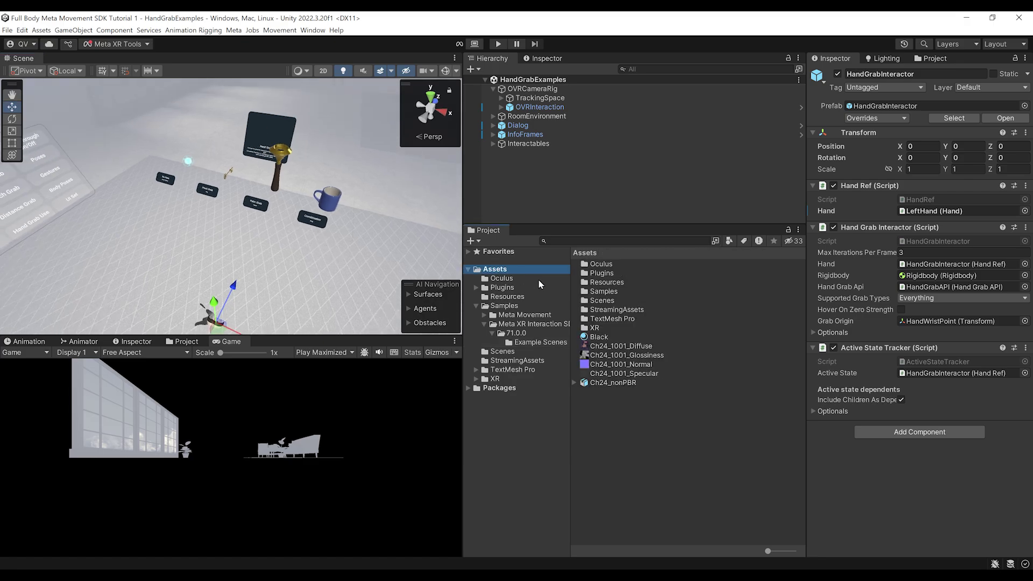
click(613, 382)
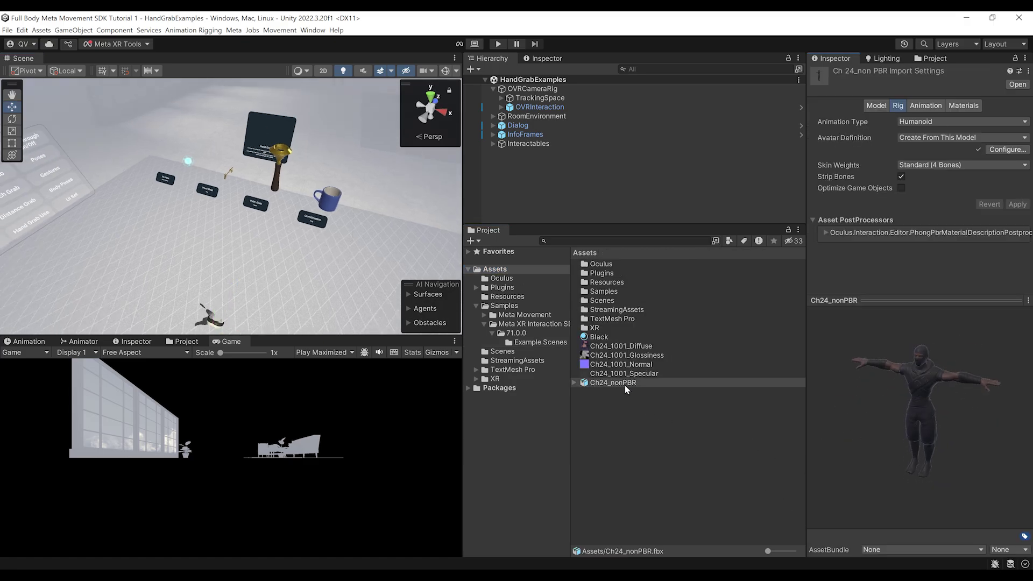
drag(625, 385, 532, 92)
key(f)
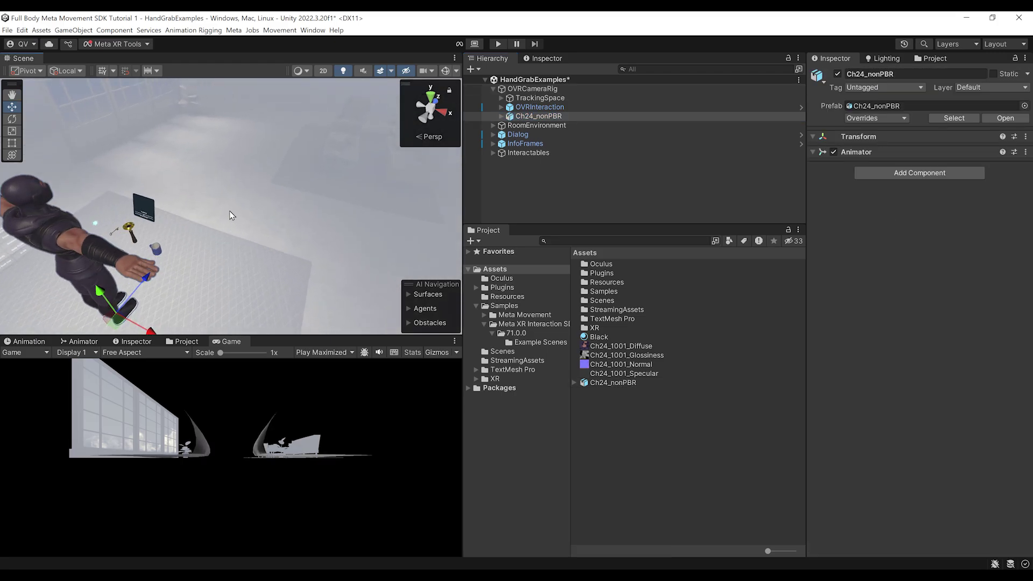
click(604, 219)
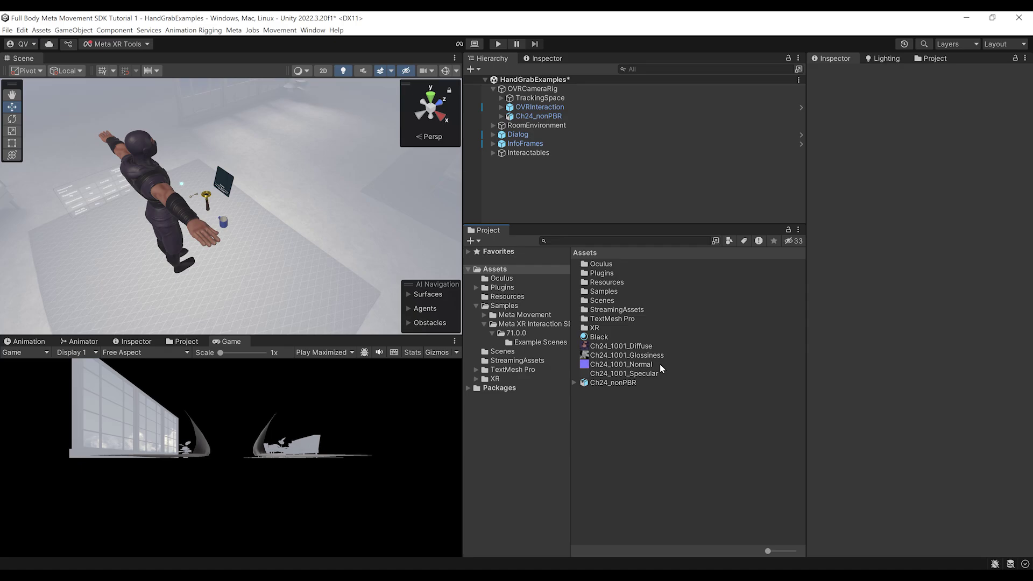
Step: Apply Movement Samples > Body Tracking > Animation Rigging Retargeting (full body) to Ch24_nonPBR
right_click(520, 115)
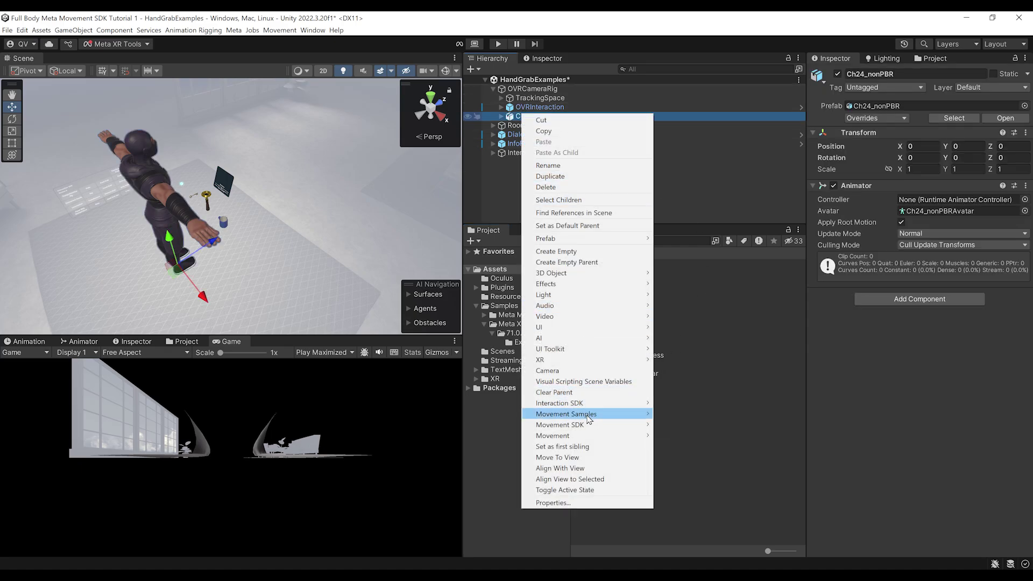
mouse_move(587, 415)
mouse_move(683, 417)
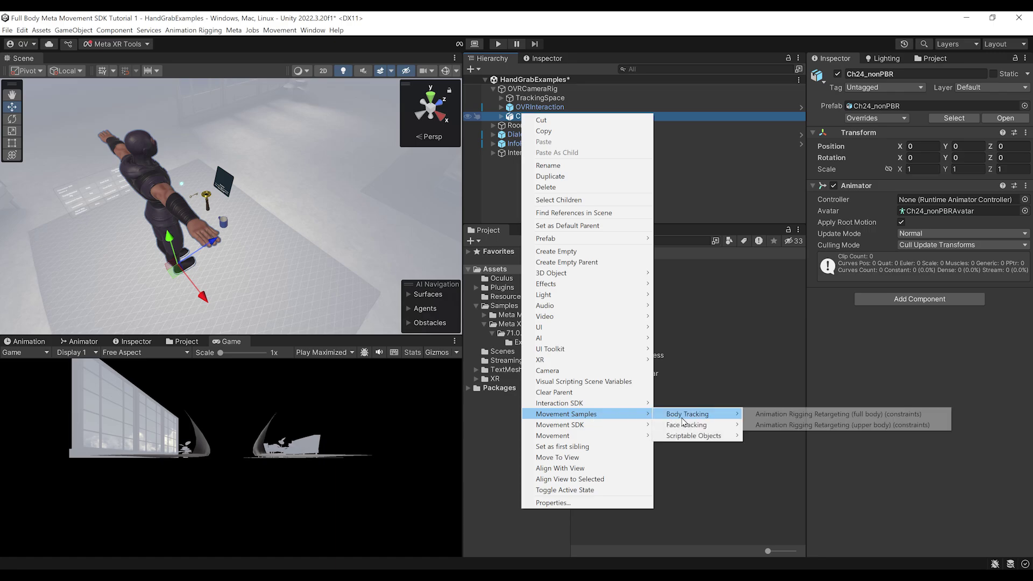
click(795, 416)
alt+drag(215, 141, 159, 151)
Step: Save, then set OVRCameraRig's Body Tracking Fidelity to High and Joint Set to Full Body
key(ctrl+s)
click(537, 89)
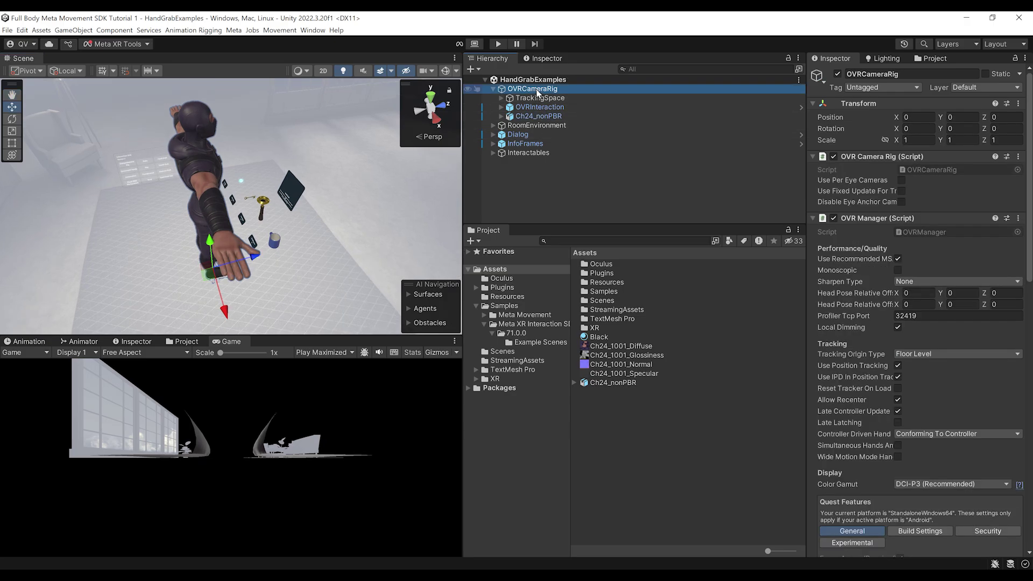
scroll(861, 230, down, 10)
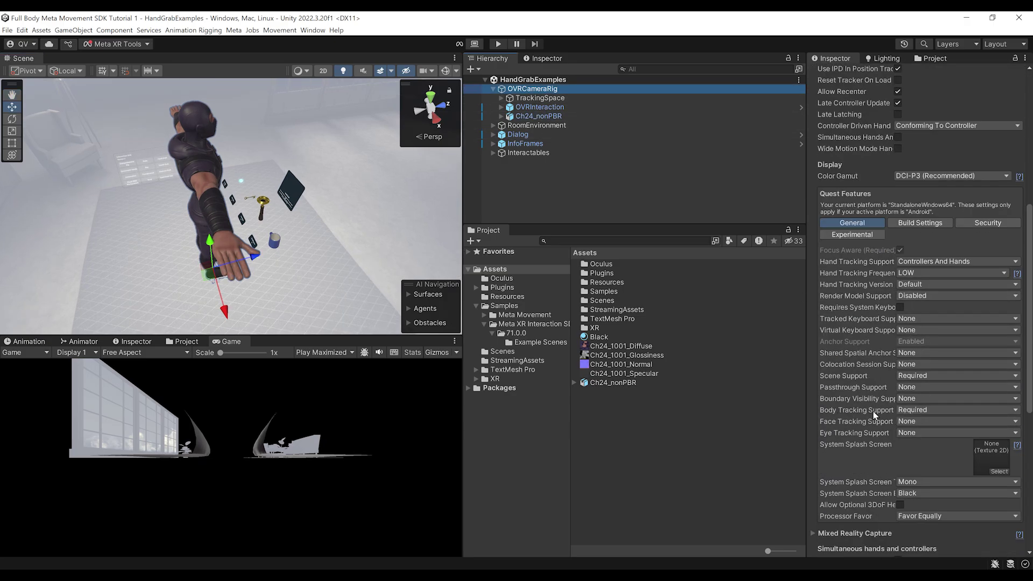
scroll(906, 413, down, 10)
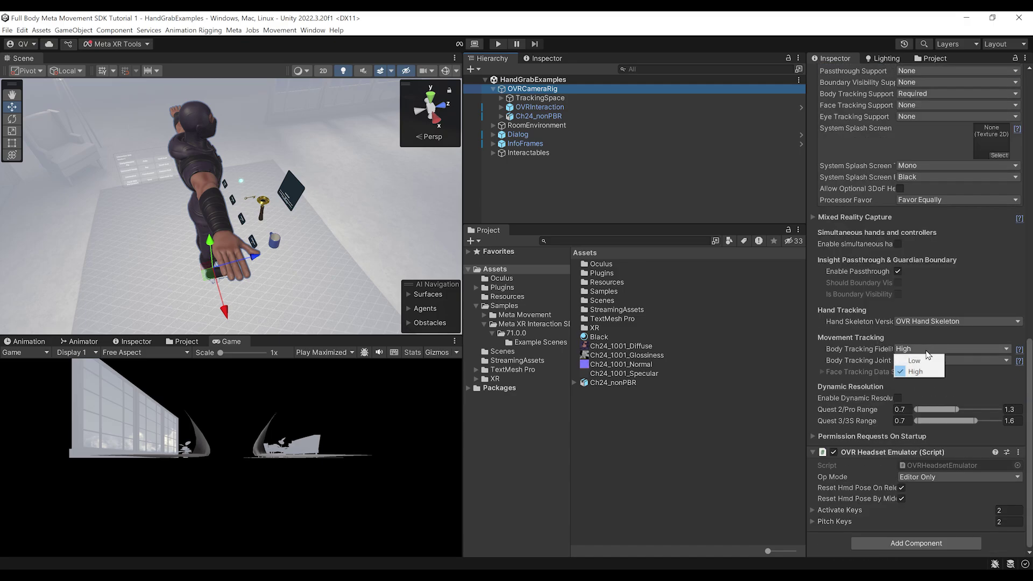
click(918, 371)
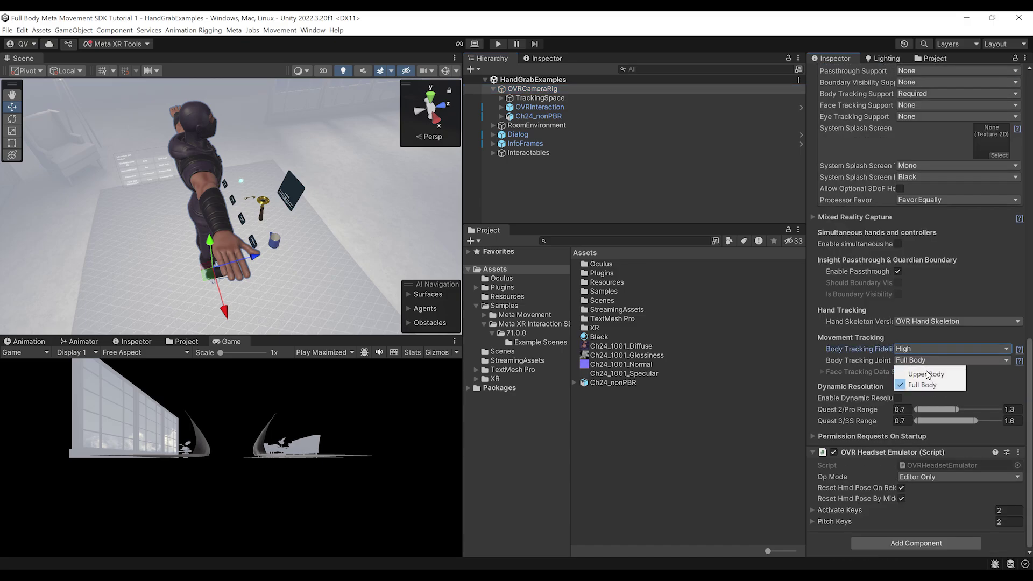
click(935, 386)
middle_drag(362, 190, 325, 242)
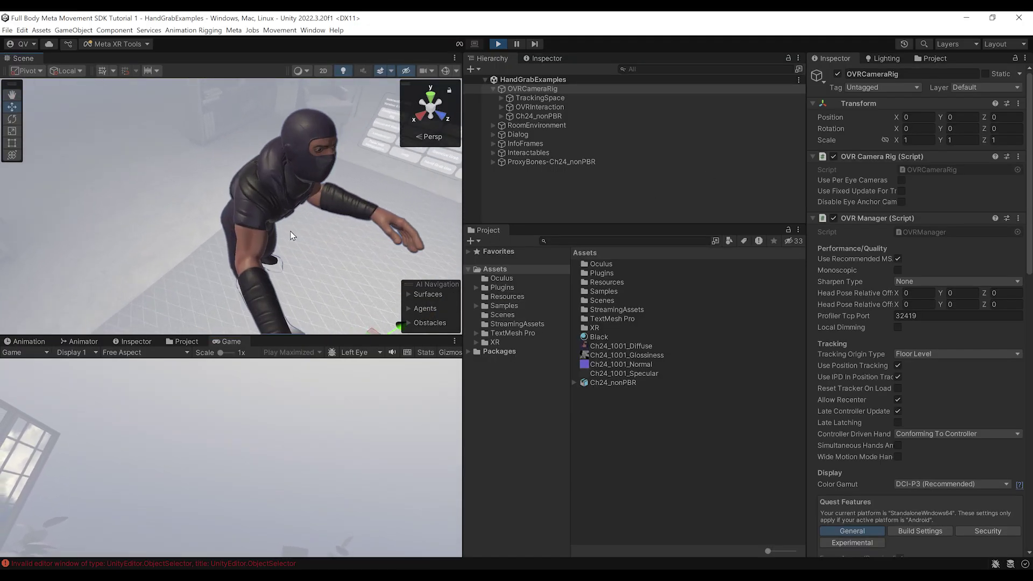
alt+drag(290, 235, 241, 212)
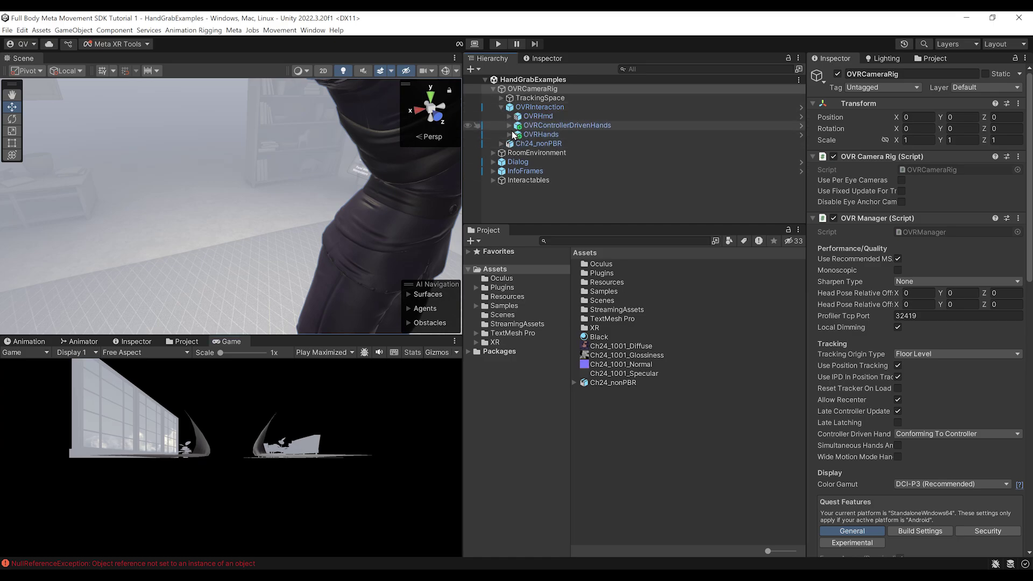
Step: Select OVRLeftHandSynthetic, OVRRightHandSynthetic, LeftHandSynthetic and RightHandSynthetic together
click(510, 125)
scroll(531, 154, down, 1)
click(509, 172)
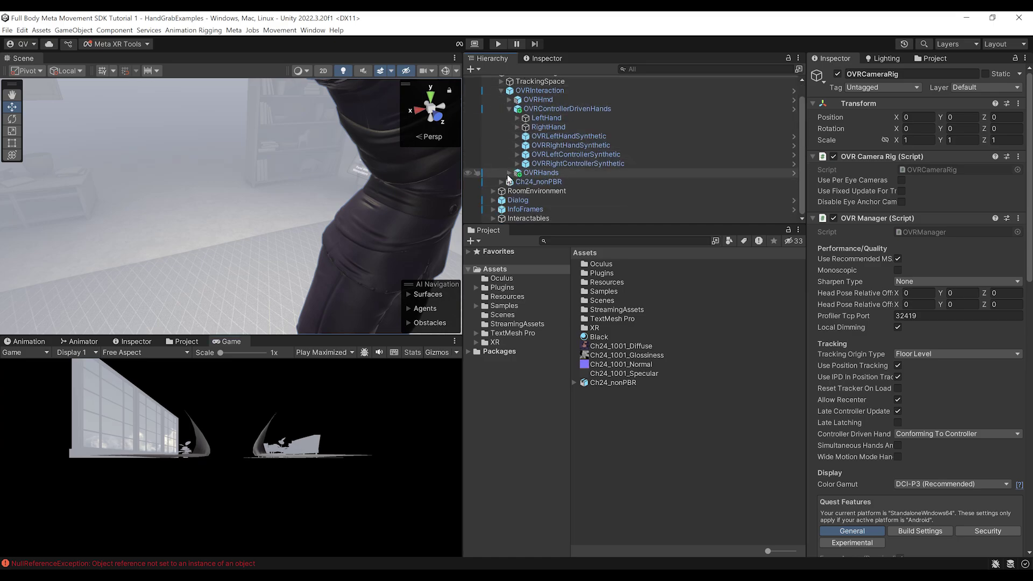
click(517, 191)
scroll(670, 138, down, 2)
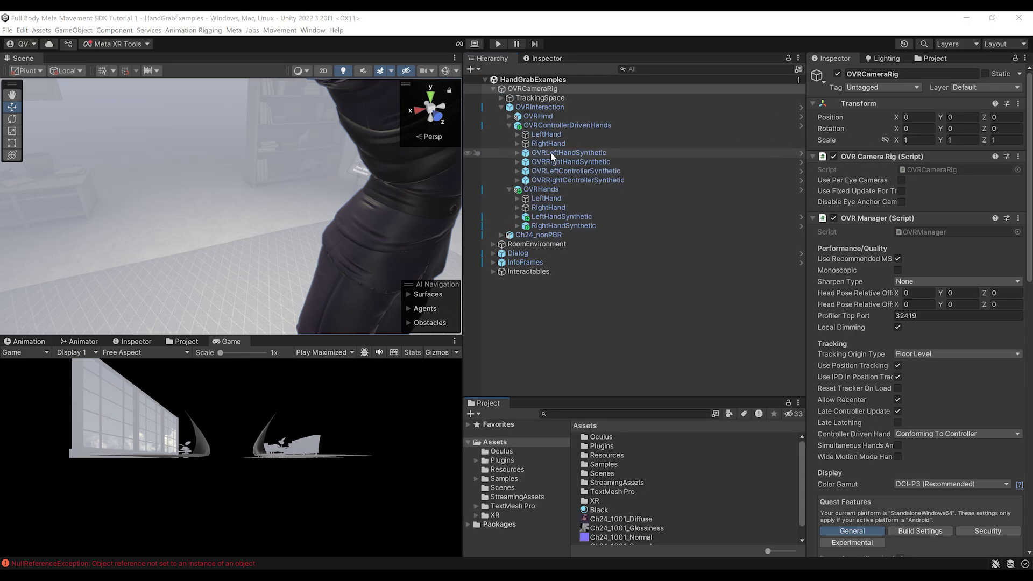
click(560, 155)
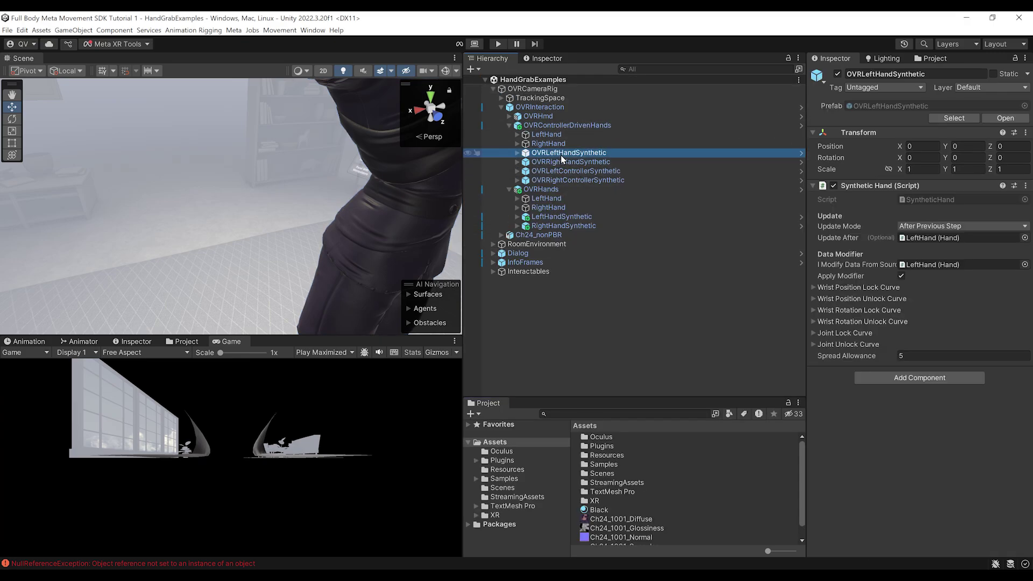
ctrl+click(579, 163)
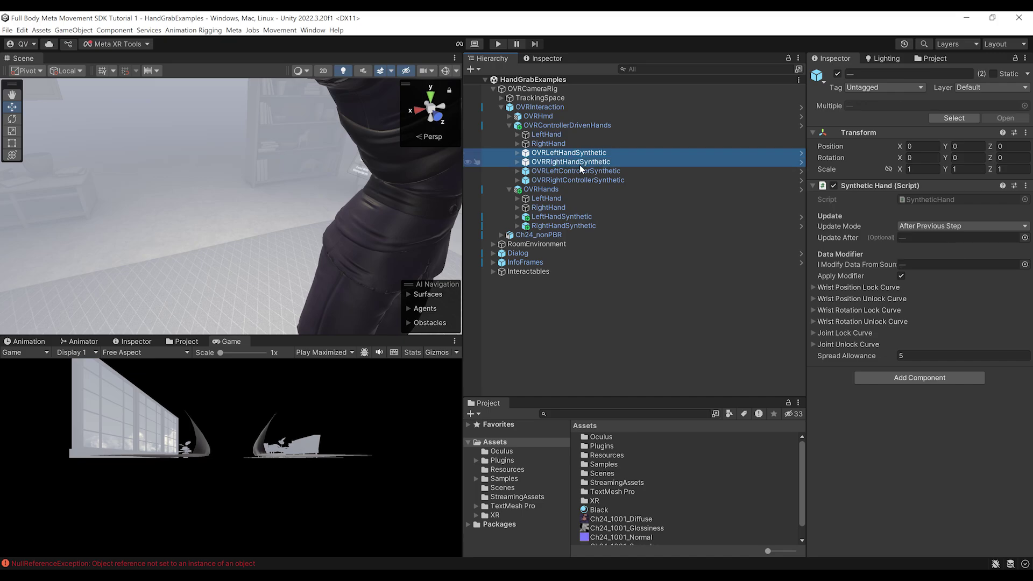
ctrl+click(556, 217)
ctrl+click(556, 226)
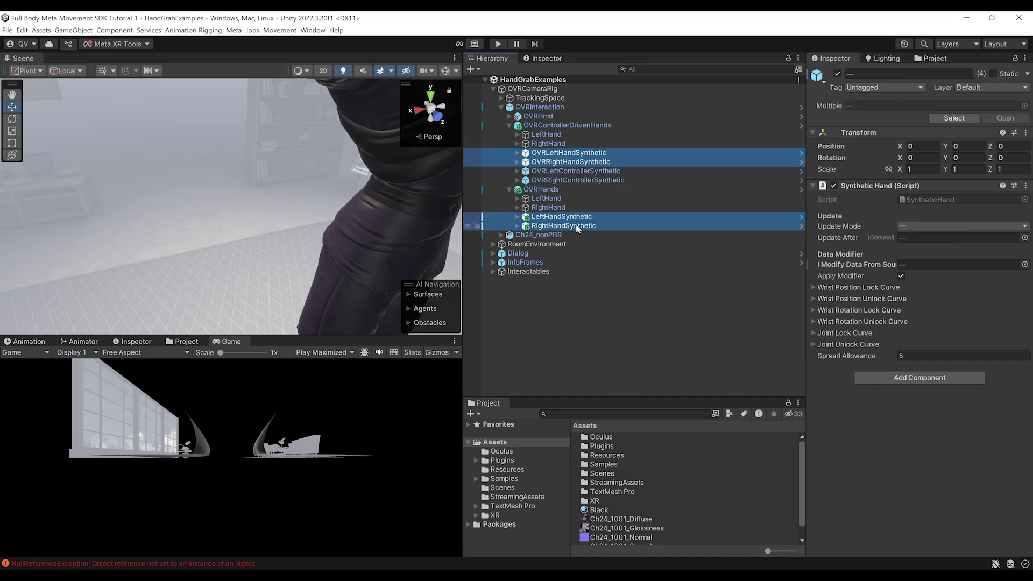
Step: Add a Skeleton Hand Adjustment component to them, then check LeftHandSynthetic alone
click(916, 378)
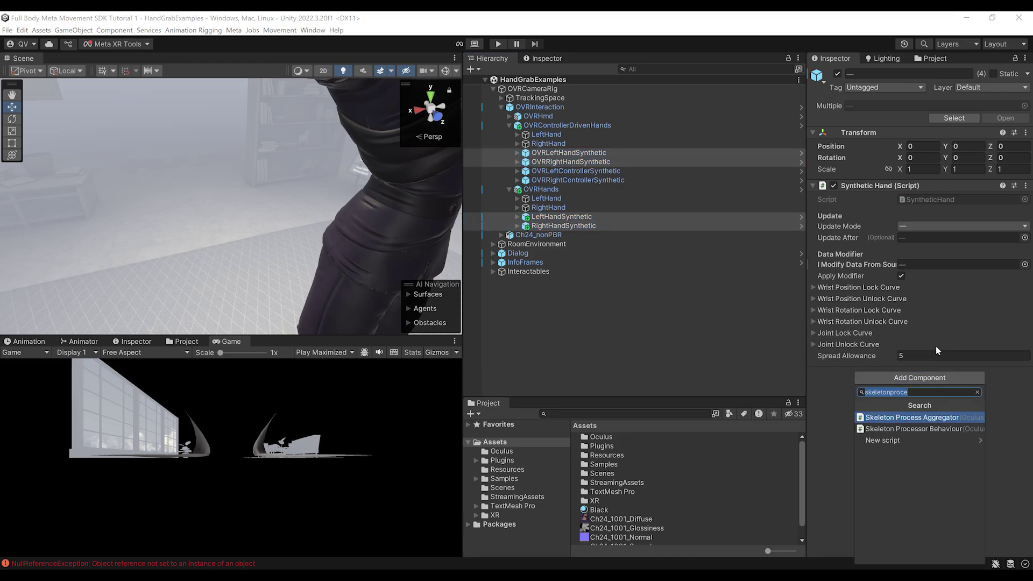
text(SkeletonH)
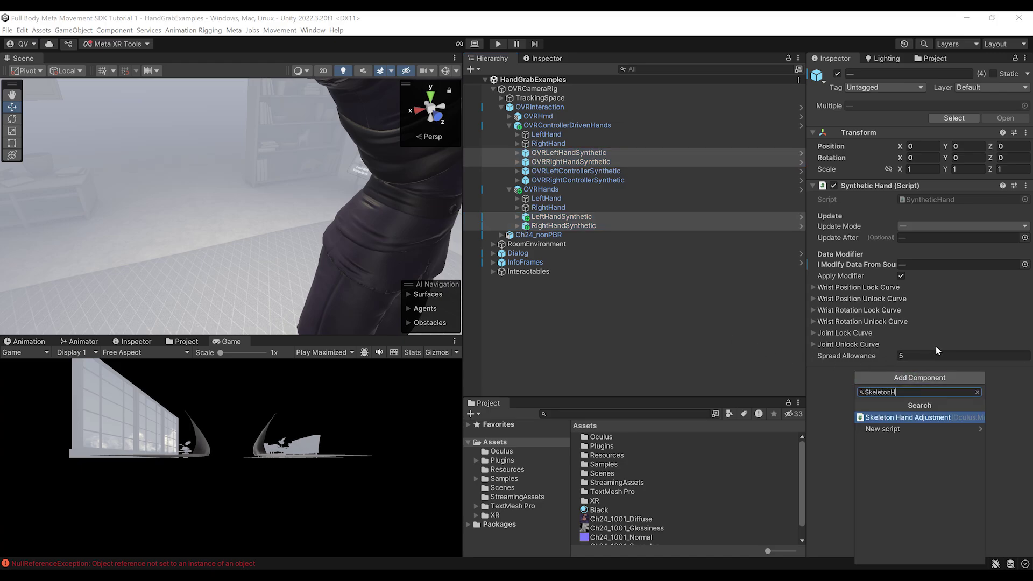
key(Return)
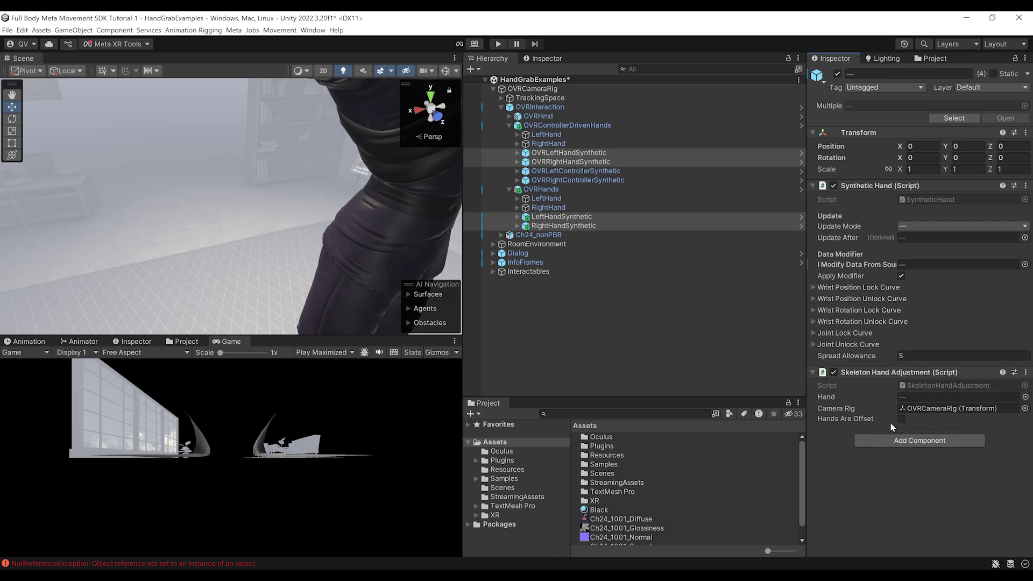
click(634, 217)
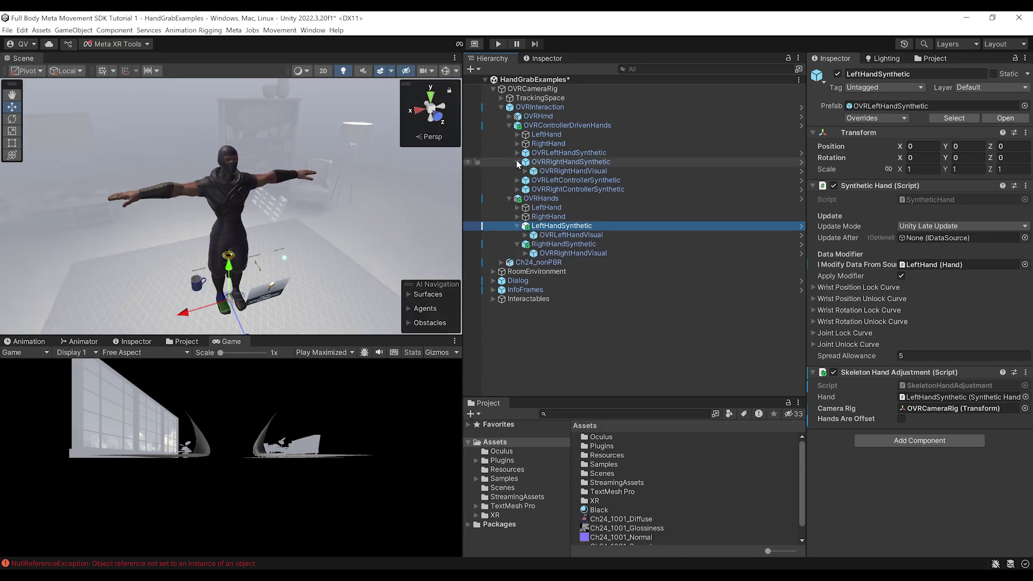
Step: Deactivate the OVRLeftHandVisual and OVRRightHandVisual objects under the synthetic hands
click(517, 153)
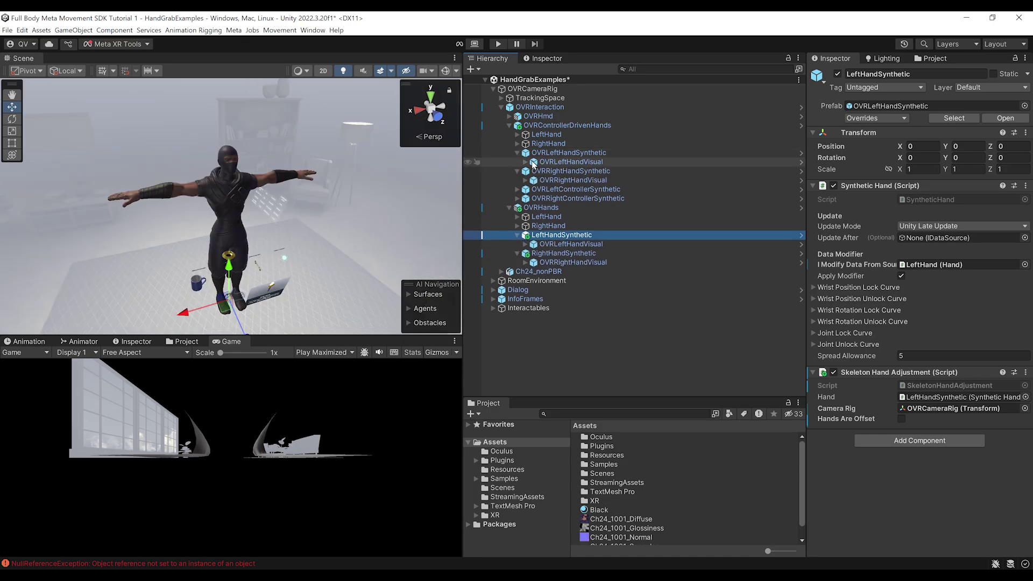
click(570, 161)
ctrl+click(576, 180)
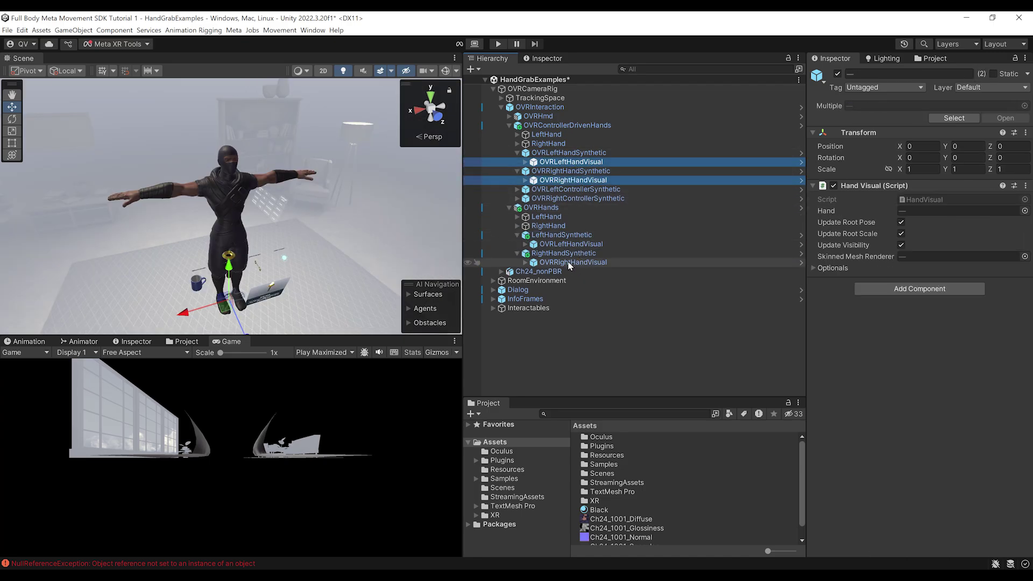
ctrl+click(566, 244)
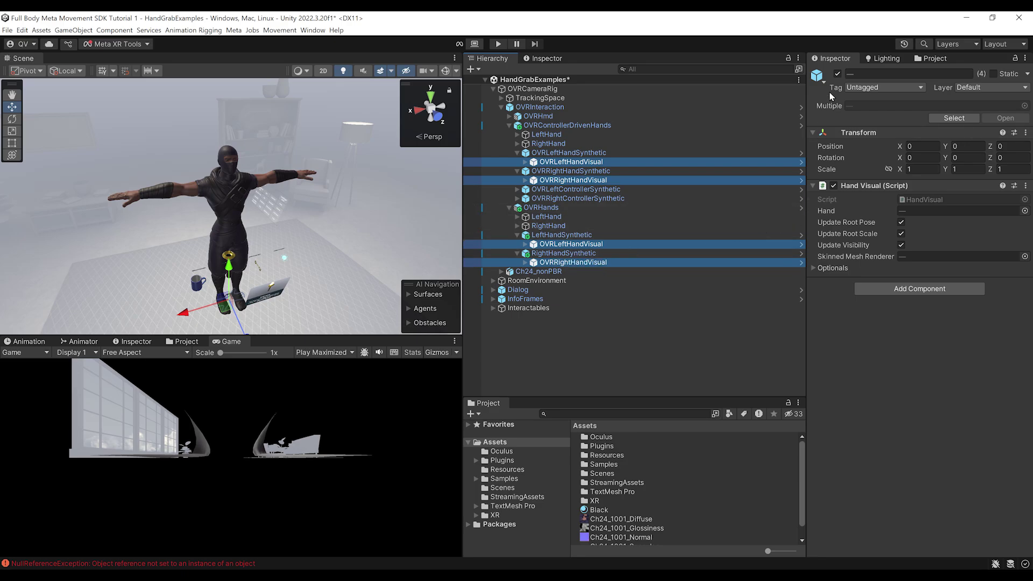
click(838, 74)
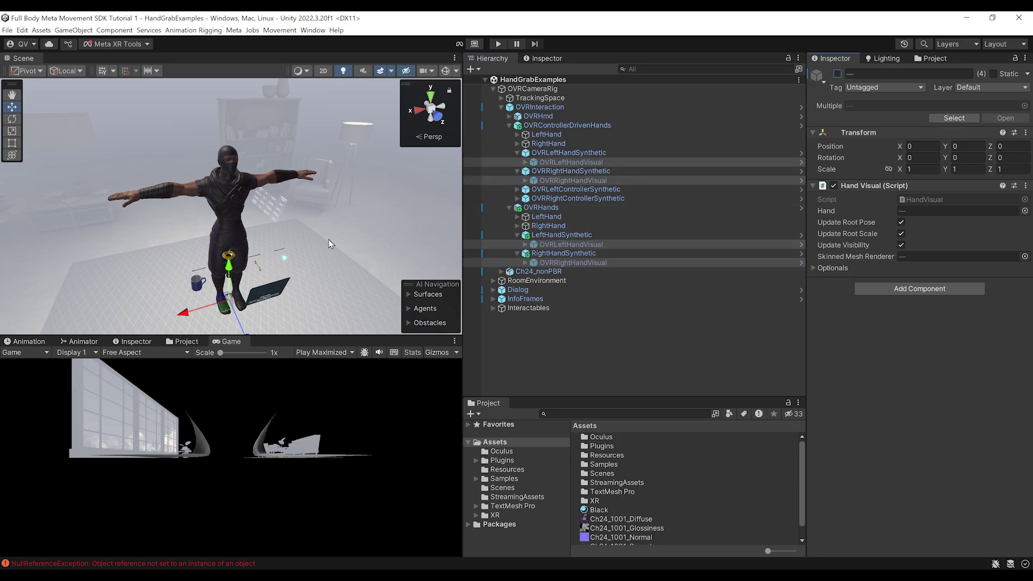
middle_drag(330, 243, 218, 228)
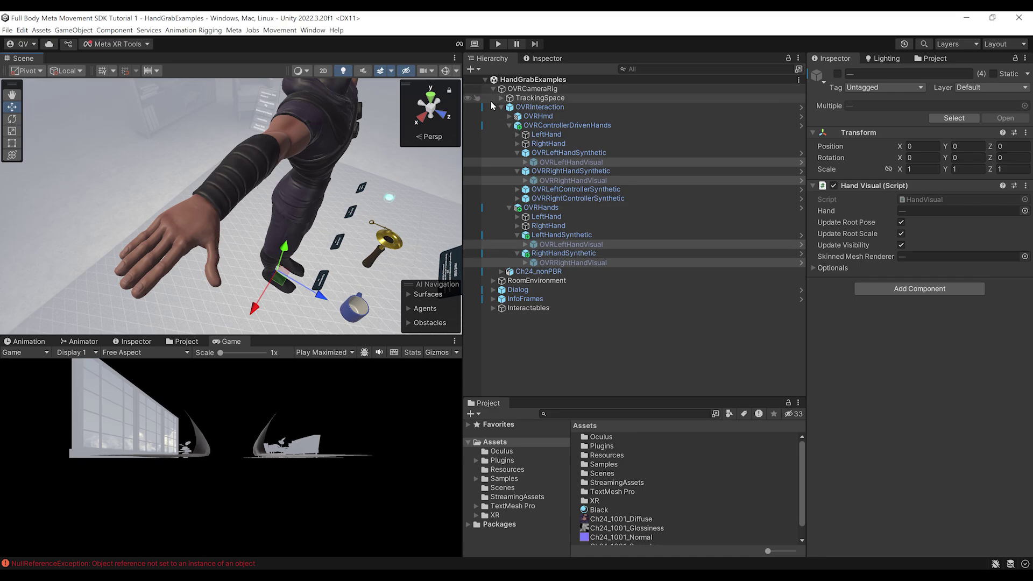
Step: Collapse the OVRCameraRig branch and select OVRCameraRig
click(492, 89)
click(550, 208)
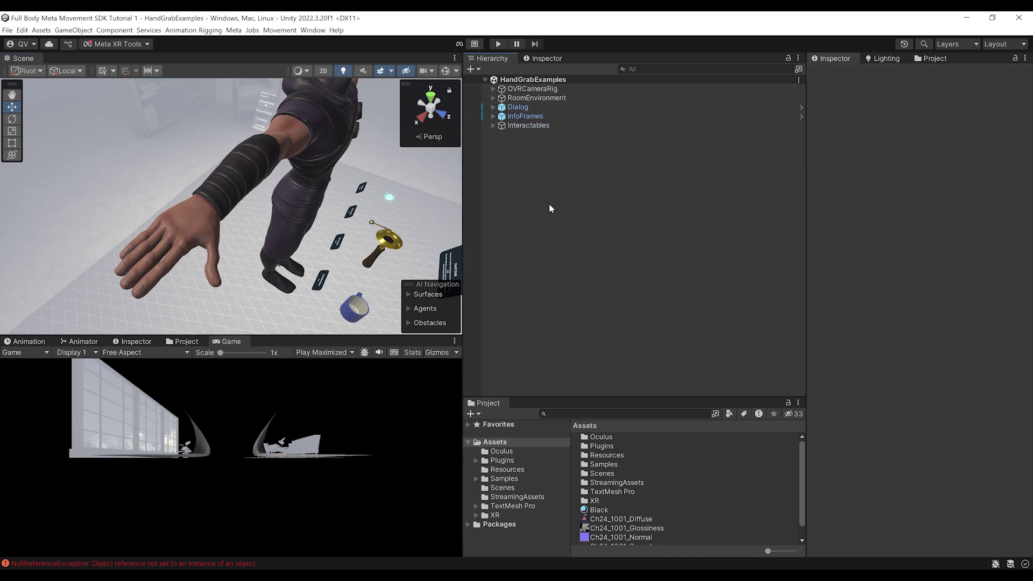
click(489, 89)
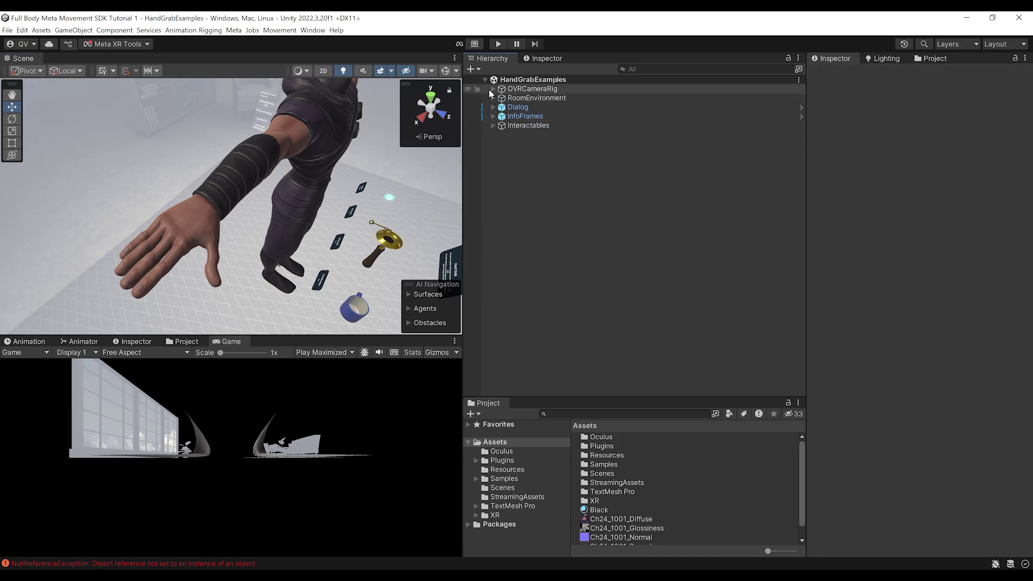
Step: Add a Skeleton Process Aggregator to Ch24_nonPBR with four Skeleton Processors entries
click(493, 89)
click(538, 115)
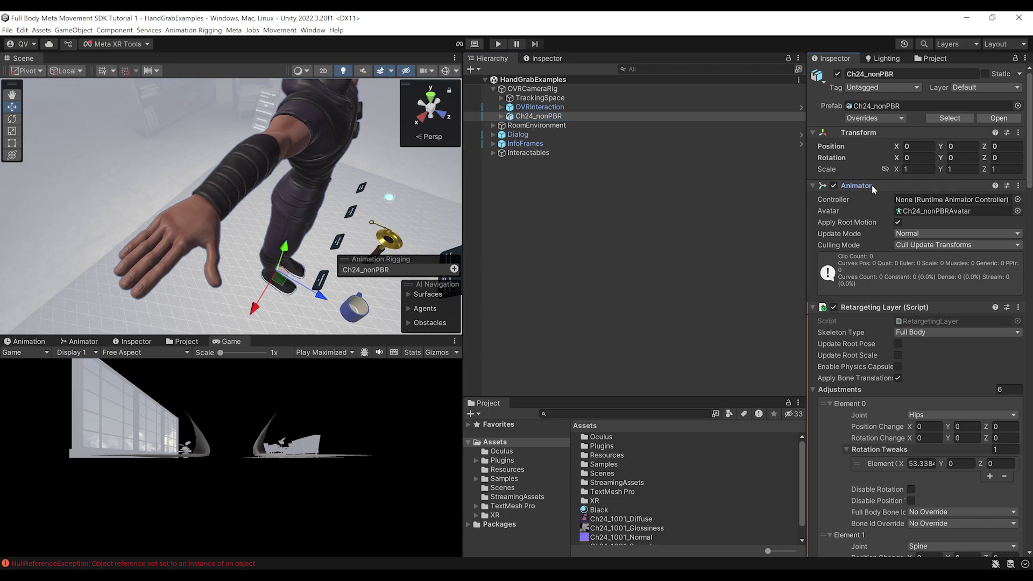
click(872, 185)
click(869, 199)
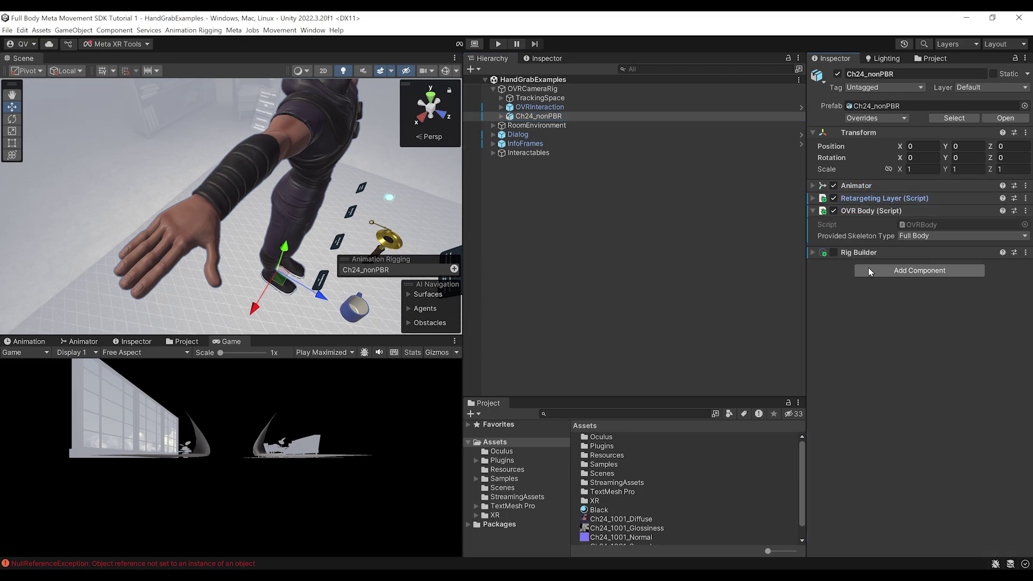
click(896, 271)
text(SkeletonProces)
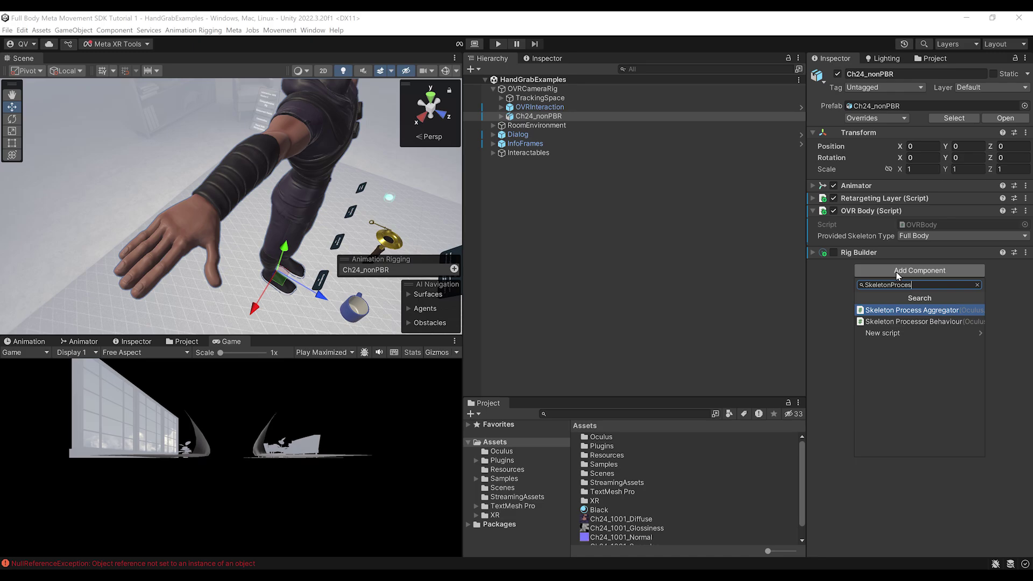
key(Return)
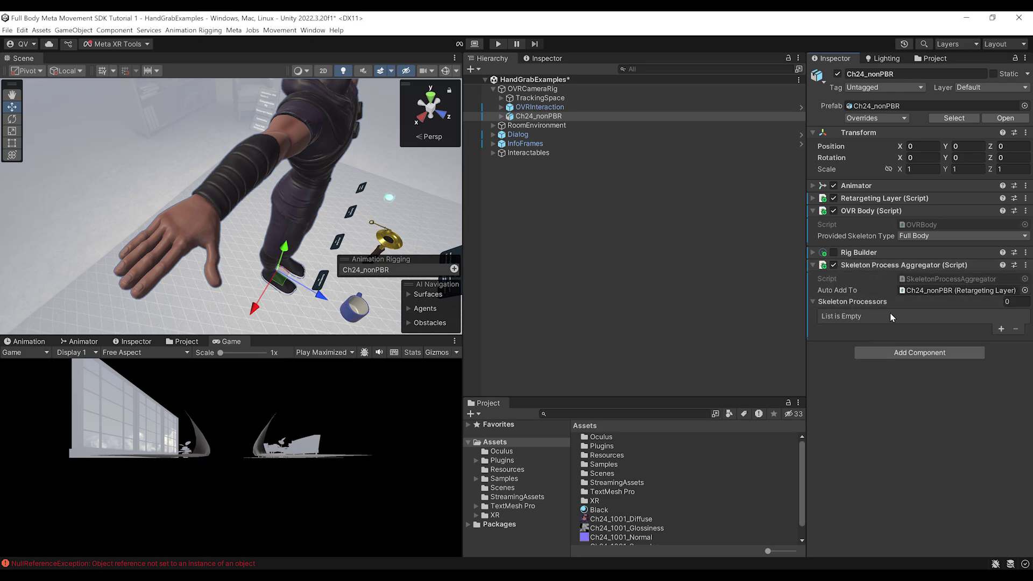
click(1001, 329)
click(1001, 363)
click(1001, 407)
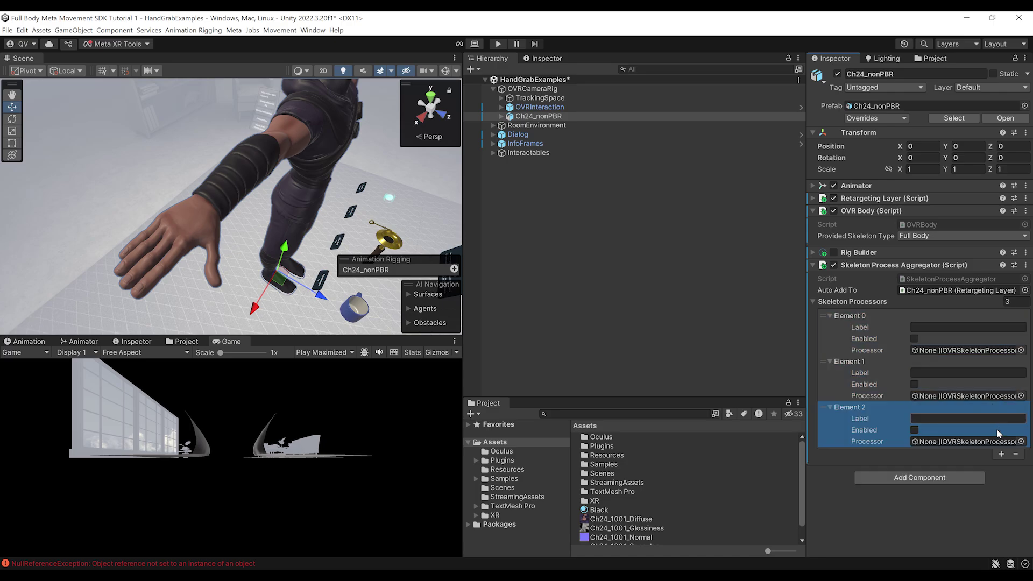
click(1001, 455)
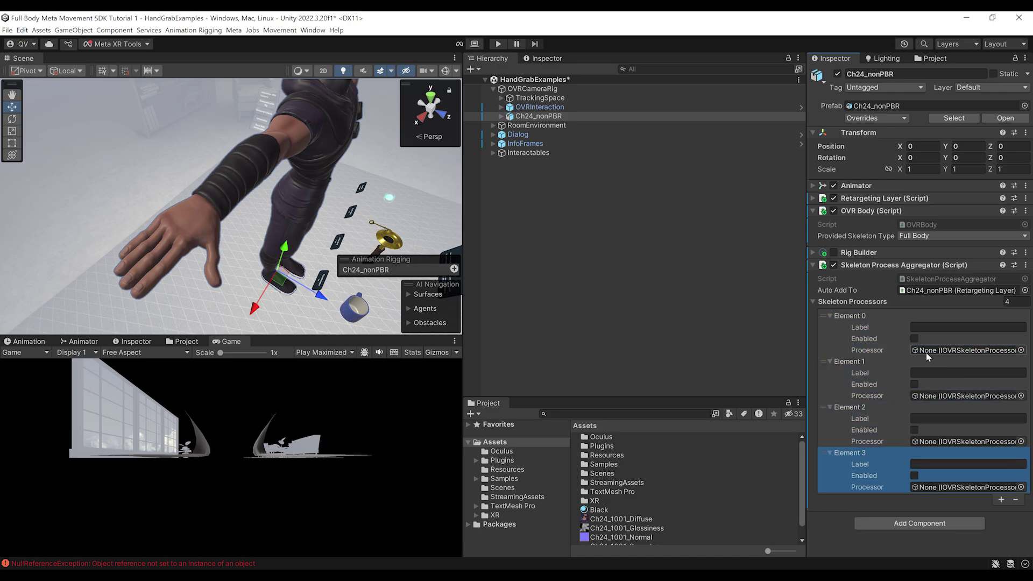
Step: Assign LeftHandSynthetic, OVRLeftHandSynthetic, OVRRightHandSynthetic and RightHandSynthetic as processors, then save
click(1021, 350)
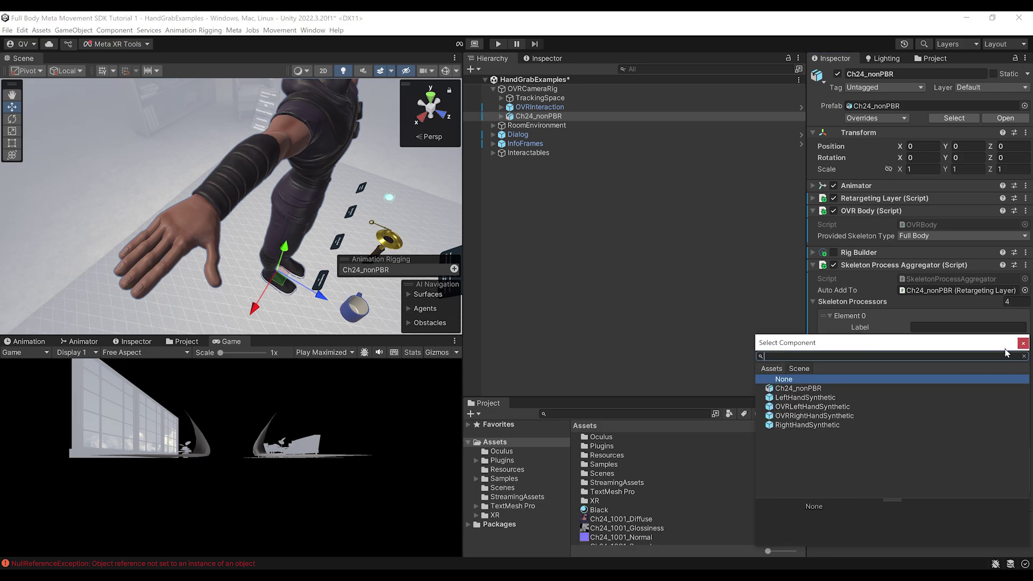
double_click(796, 398)
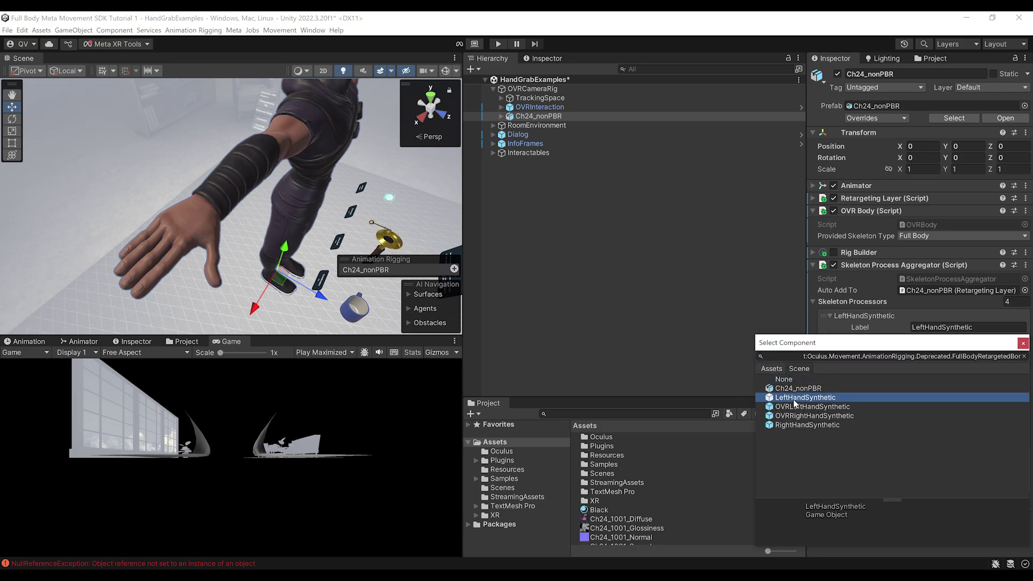
click(1021, 396)
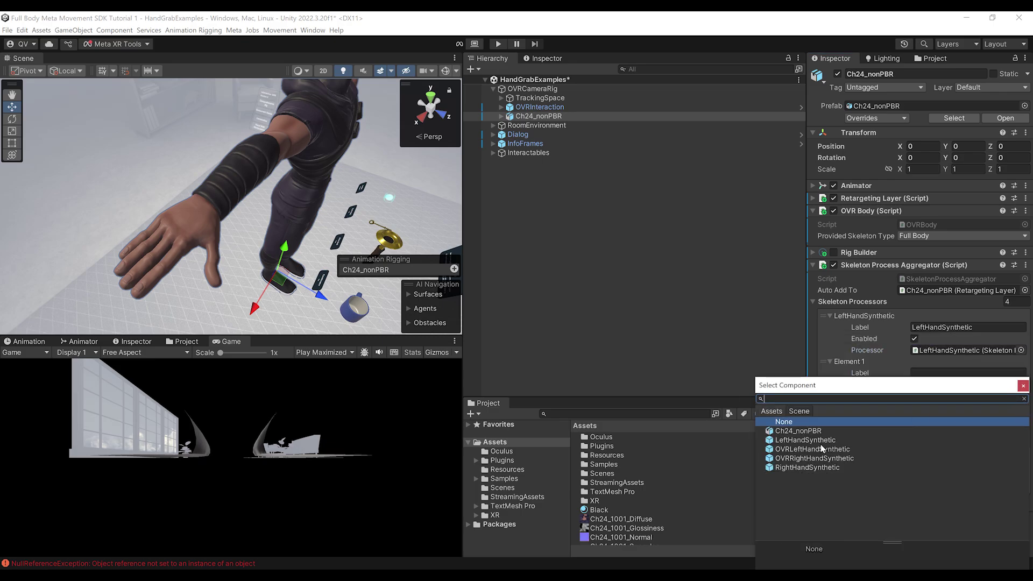
double_click(801, 451)
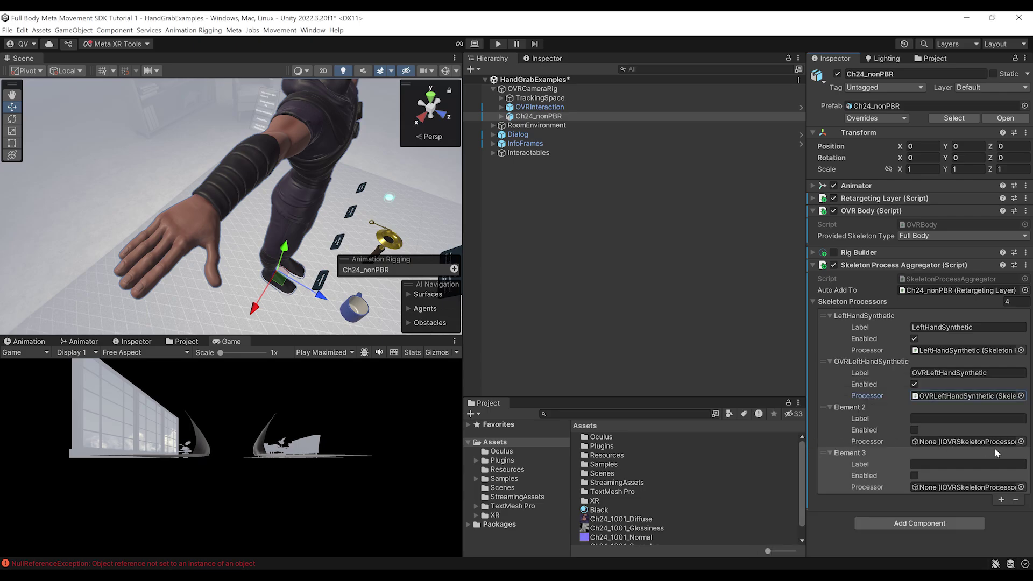
click(1021, 442)
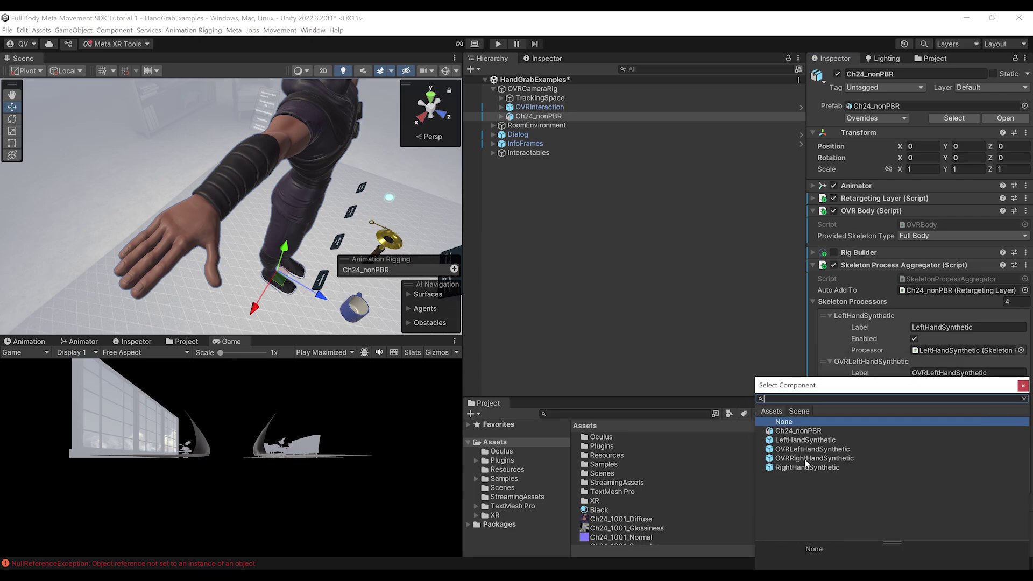
double_click(804, 460)
click(1021, 486)
double_click(804, 467)
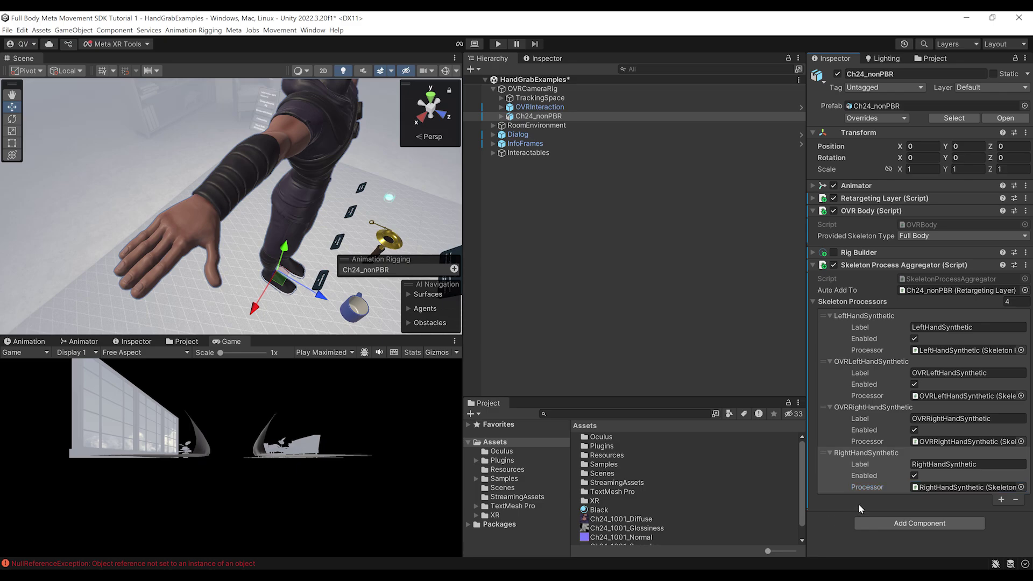
key(ctrl+s)
click(868, 302)
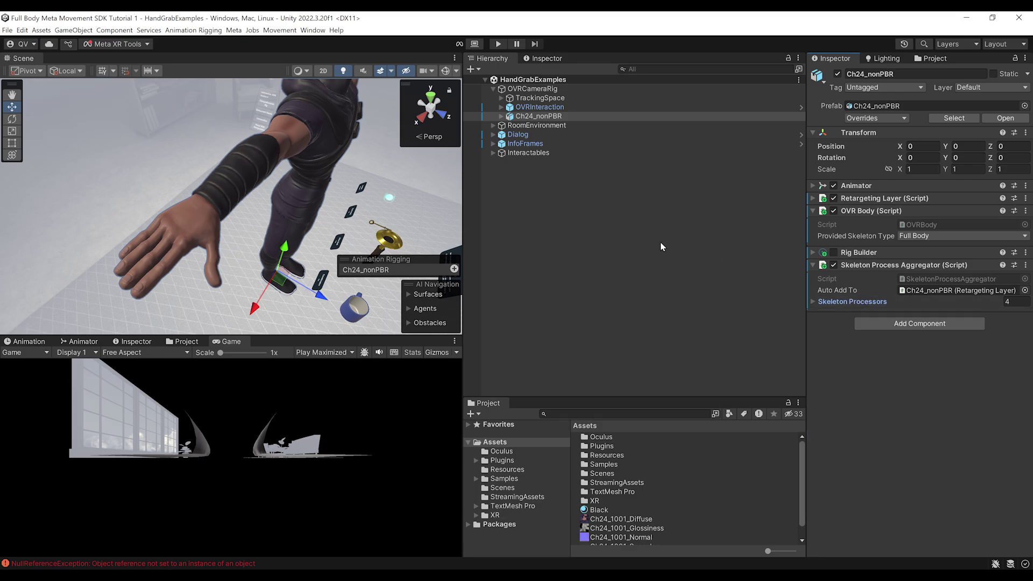
Step: Pull the Scene view back to show the whole ninja character
alt+drag(323, 243, 237, 321)
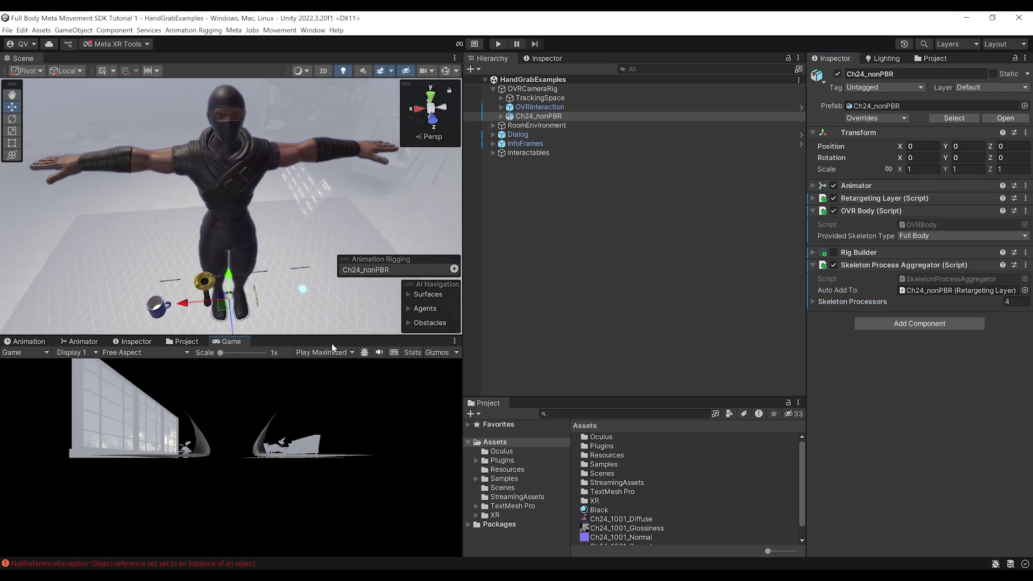